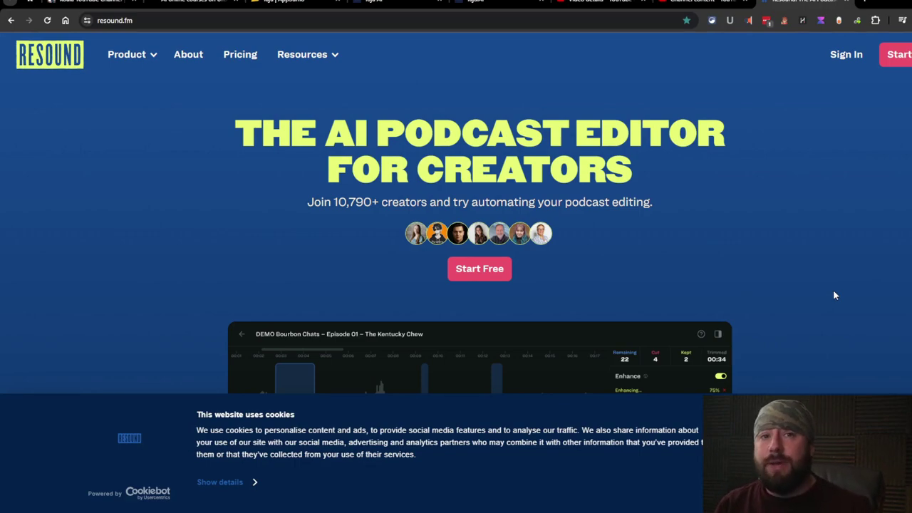
# - Look over the Resound home page, from the headline and demo editor down through the sections below it
pyautogui.scroll(-1, 749, 216)
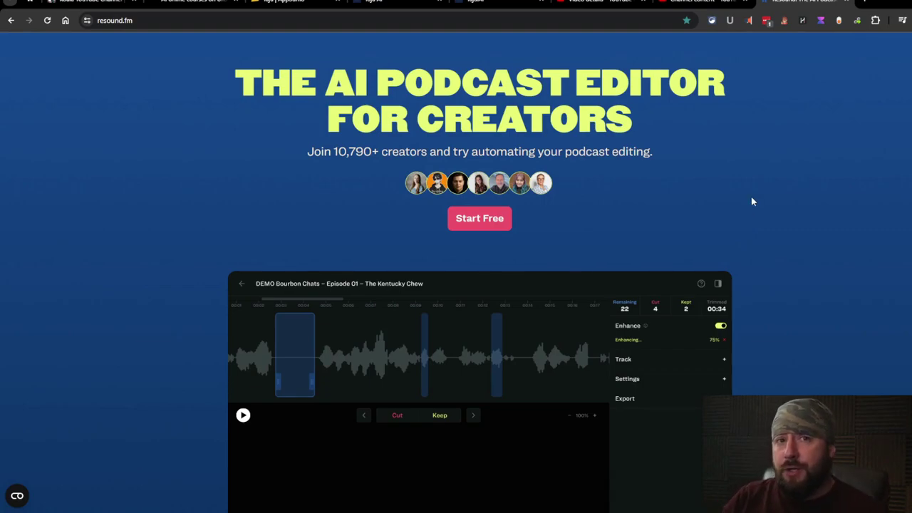
pyautogui.scroll(-2, 751, 198)
pyautogui.scroll(2, 759, 197)
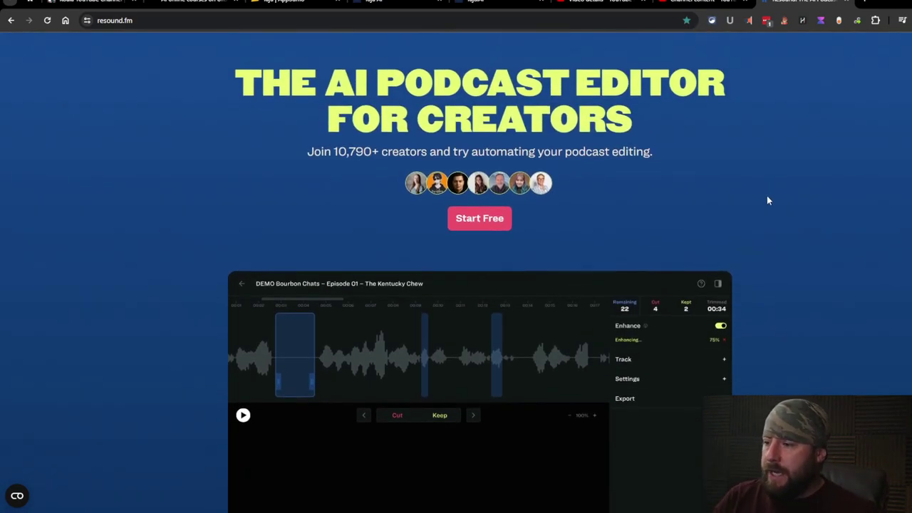
pyautogui.scroll(-1, 306, 307)
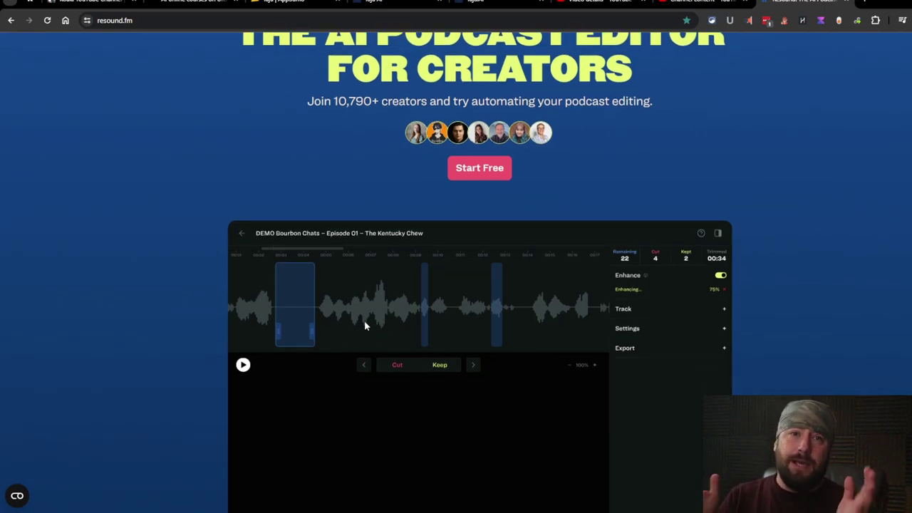
pyautogui.scroll(-15, 861, 308)
pyautogui.scroll(12, 867, 274)
pyautogui.scroll(3, 848, 272)
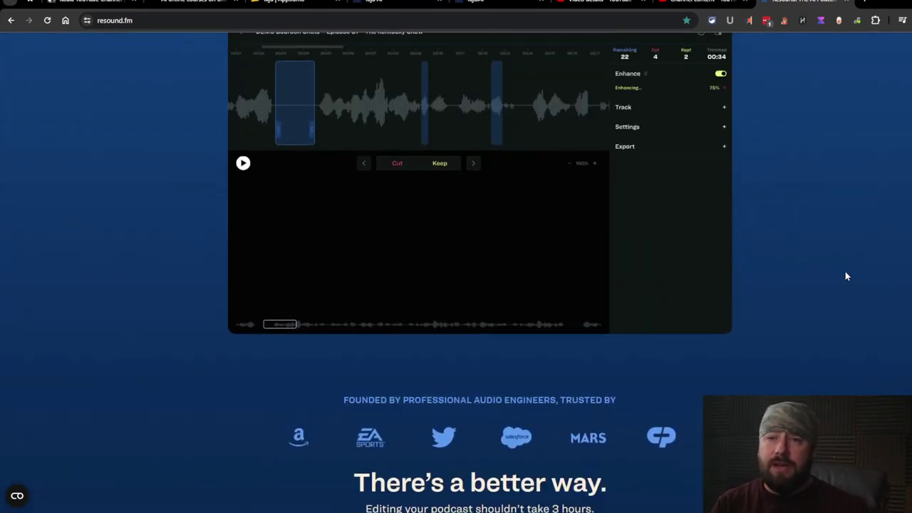
pyautogui.scroll(5, 848, 278)
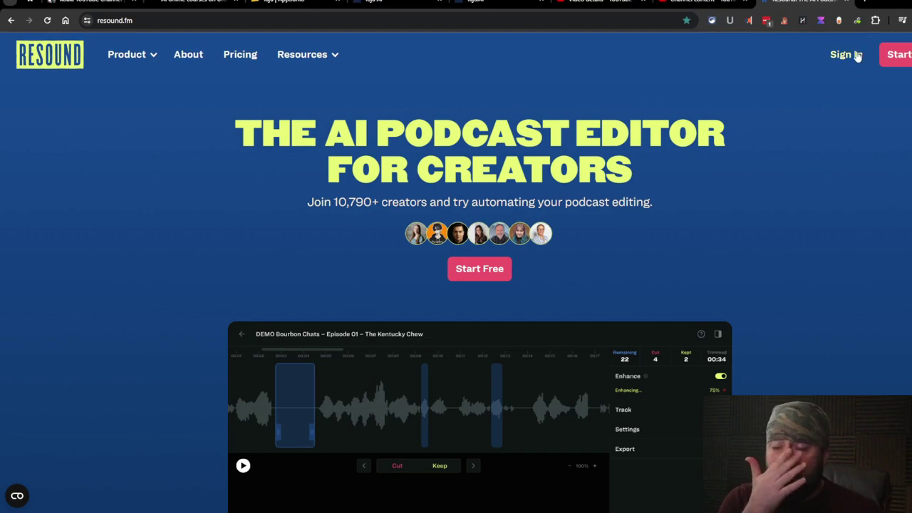
# - Open the pricing page and compare the Free, Creator, Professional and Studio plans and their features
pyautogui.click(241, 57)
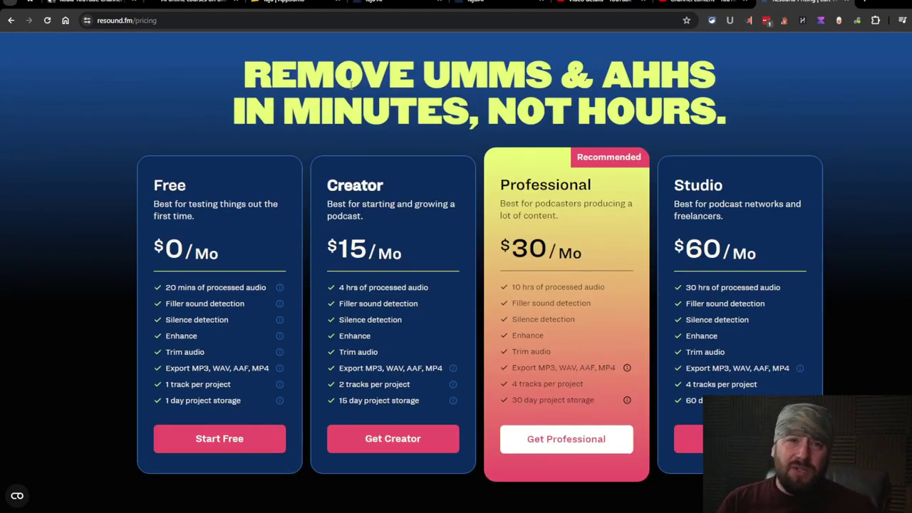
pyautogui.scroll(1, 351, 84)
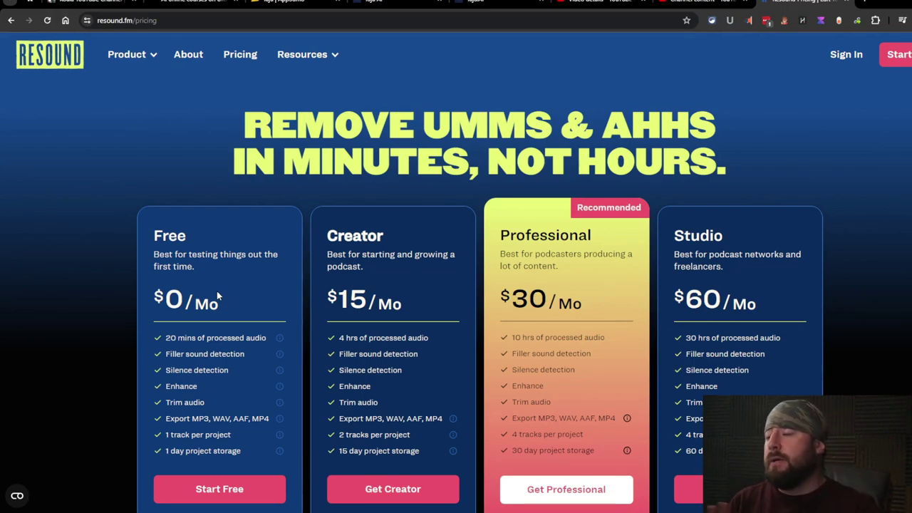
pyautogui.scroll(-1, 309, 342)
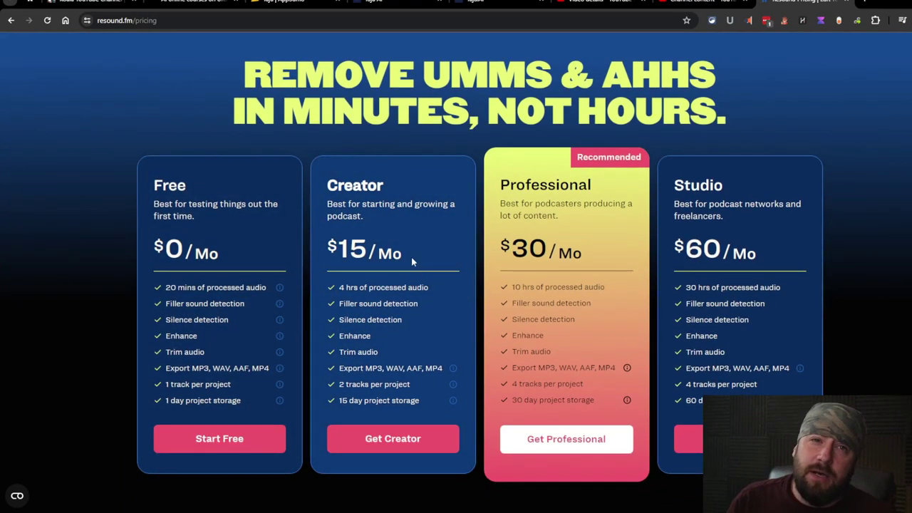
pyautogui.scroll(1, 408, 261)
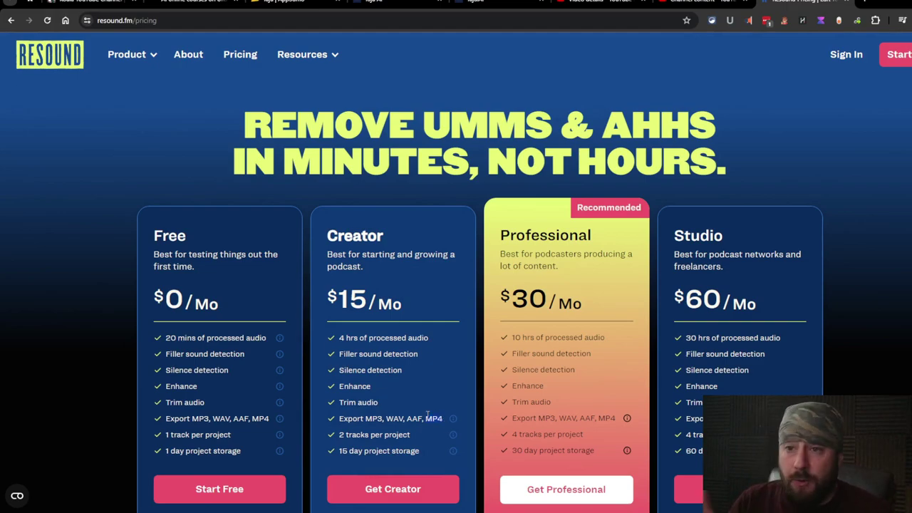
pyautogui.scroll(-1, 422, 342)
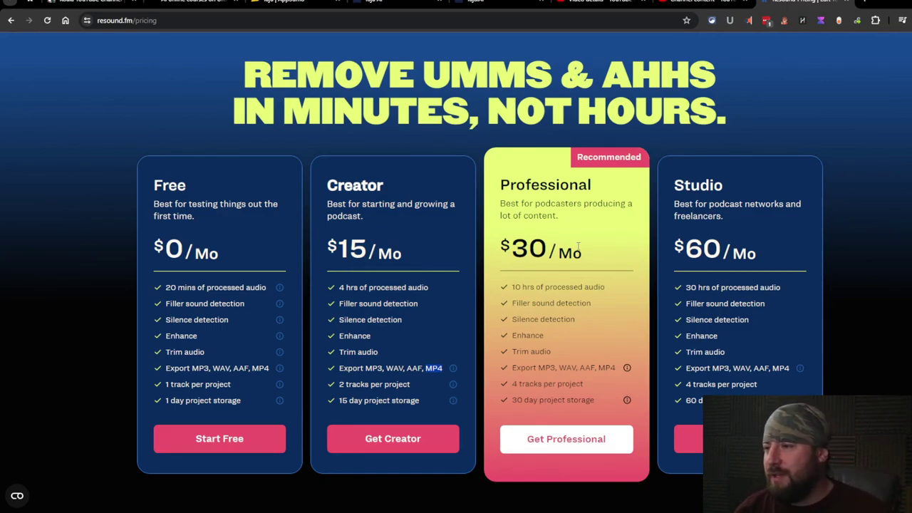
pyautogui.scroll(1, 567, 232)
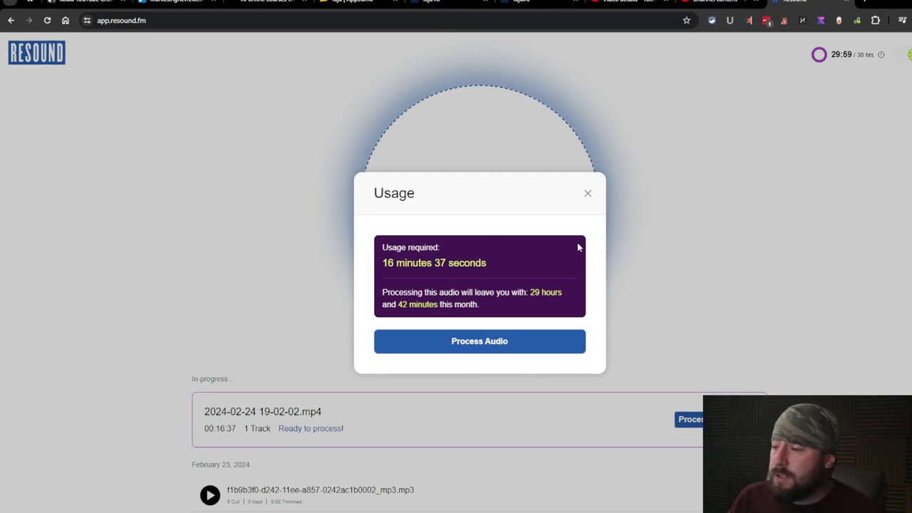
pyautogui.press('Return')
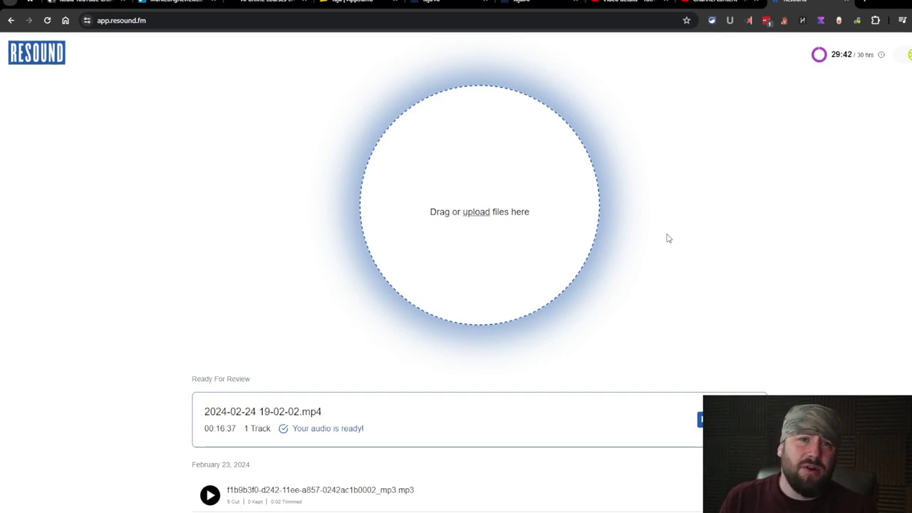
pyautogui.click(700, 419)
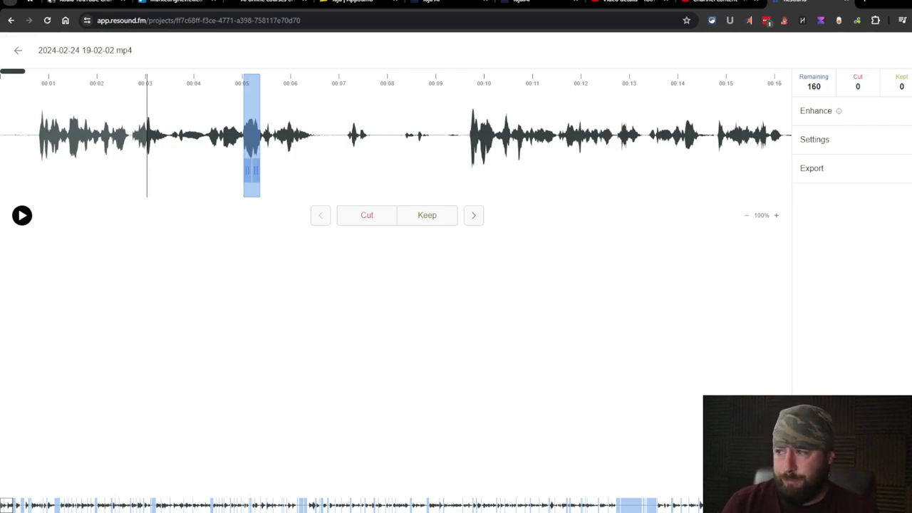
# - Play the recording through the first flagged segment near 00:05 and mark that segment as cut
pyautogui.press('space')
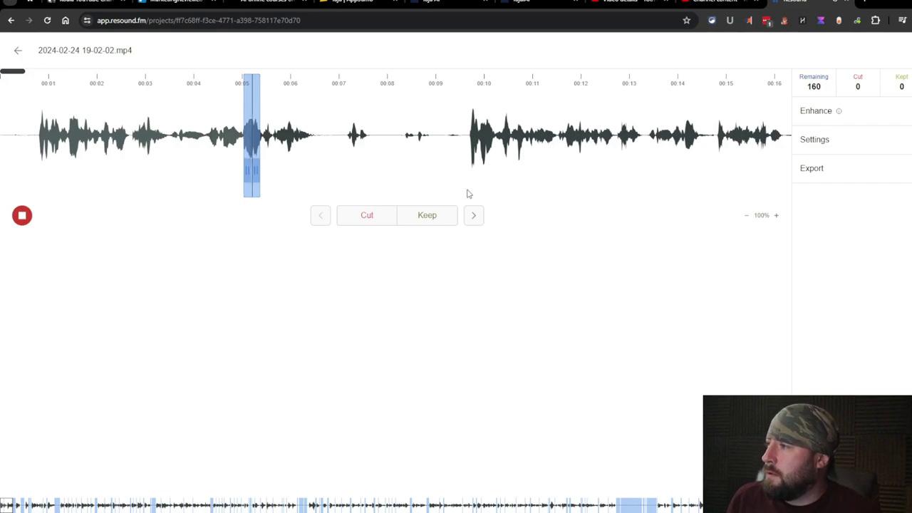
pyautogui.click(384, 225)
pyautogui.press('space')
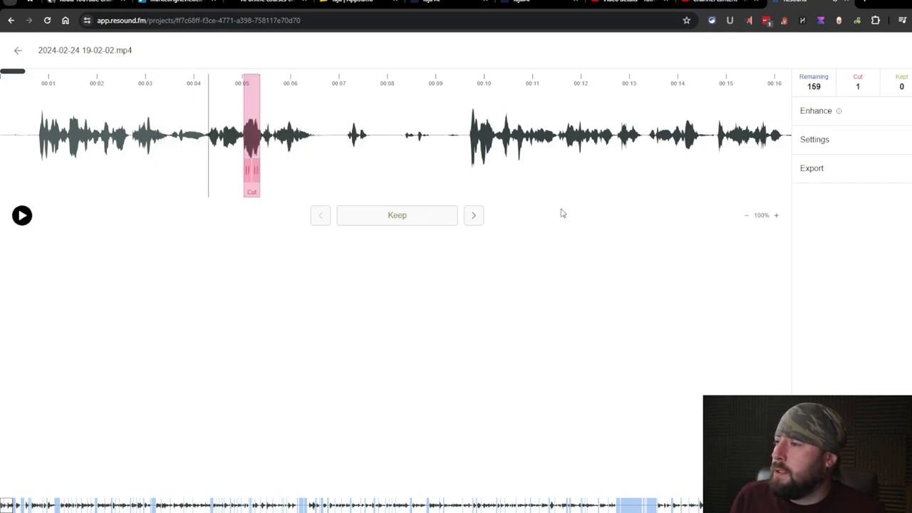
# - Cut the two flagged silences between about 00:17 and 00:20, and play the audio that follows them
pyautogui.click(475, 221)
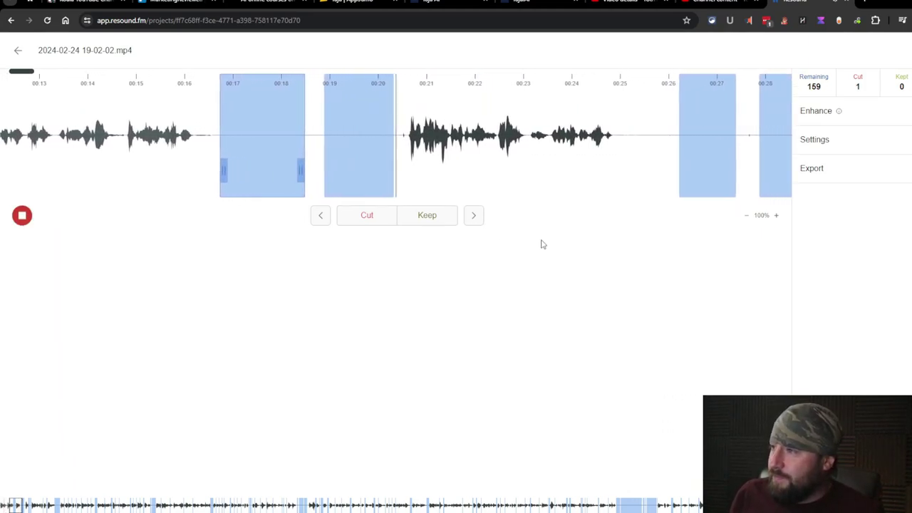
pyautogui.click(365, 215)
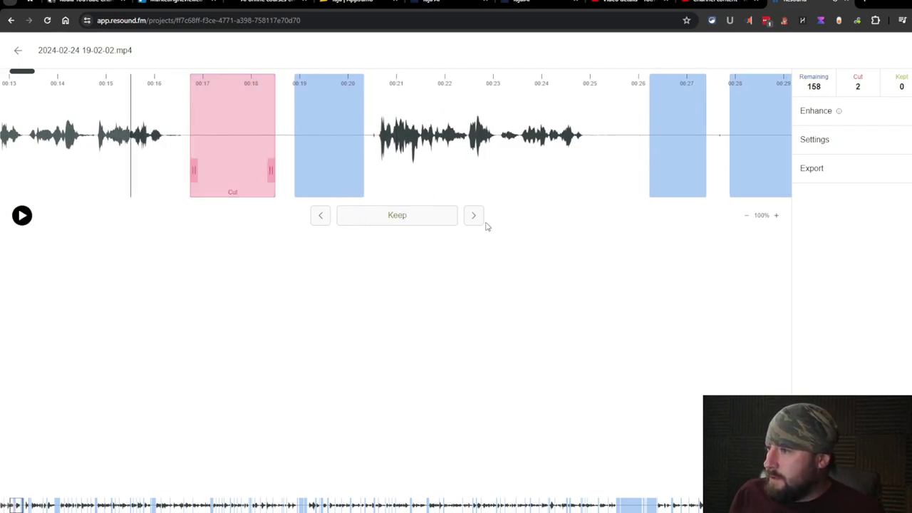
pyautogui.click(478, 222)
pyautogui.click(375, 217)
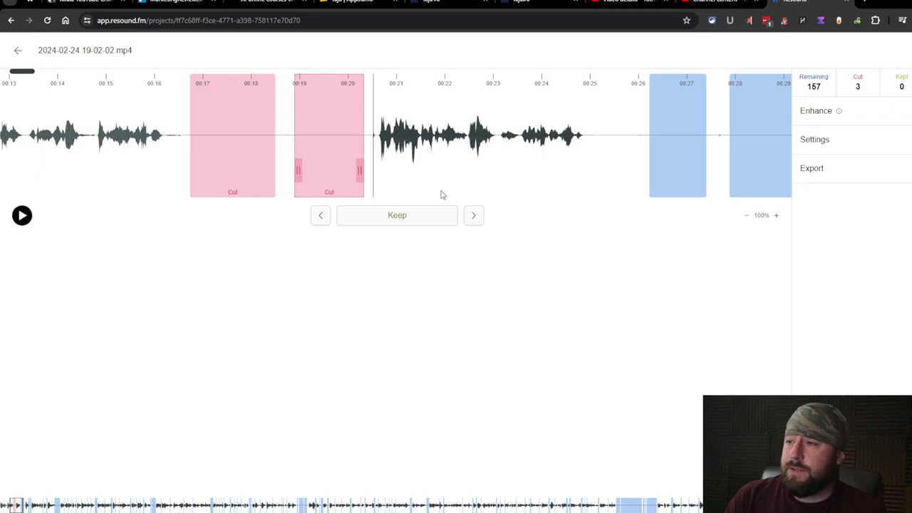
pyautogui.press('space')
pyautogui.press('space')
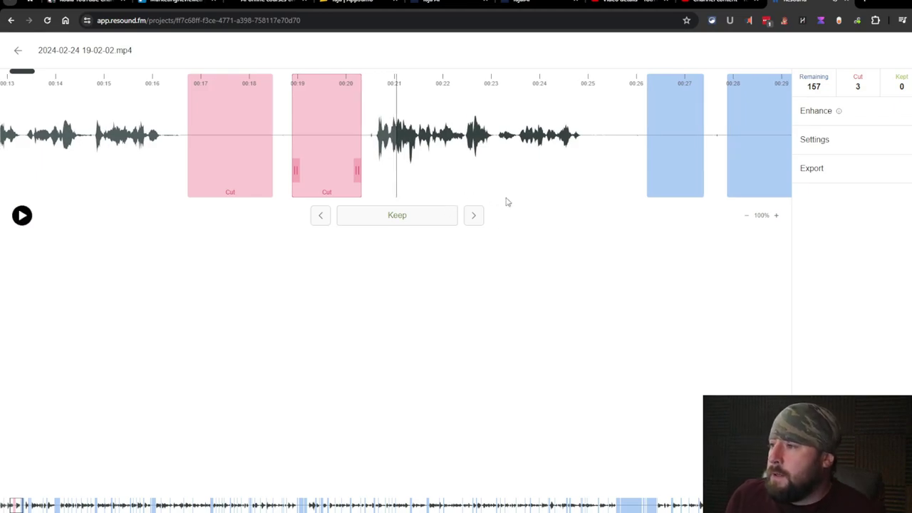
# - Cut the three flagged silences between about 00:26 and 00:32
pyautogui.click(474, 217)
pyautogui.press('space')
pyautogui.press('space')
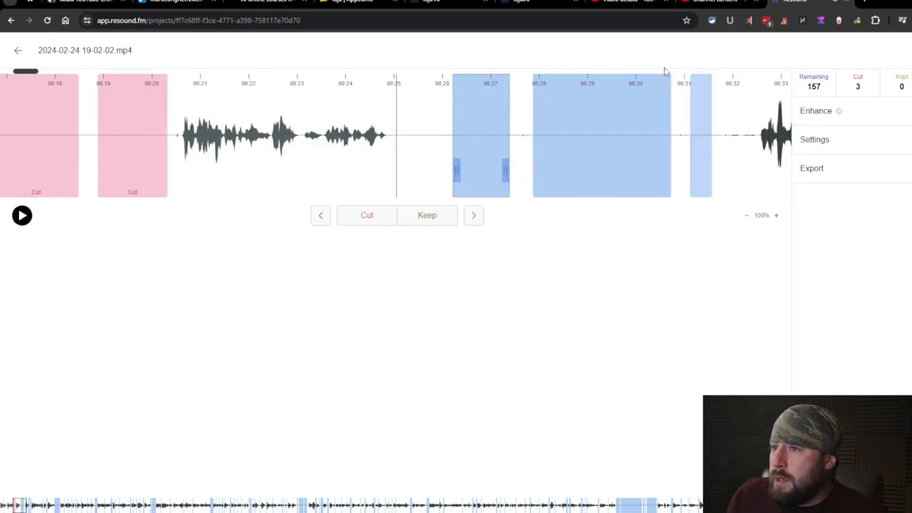
pyautogui.click(375, 226)
pyautogui.click(481, 222)
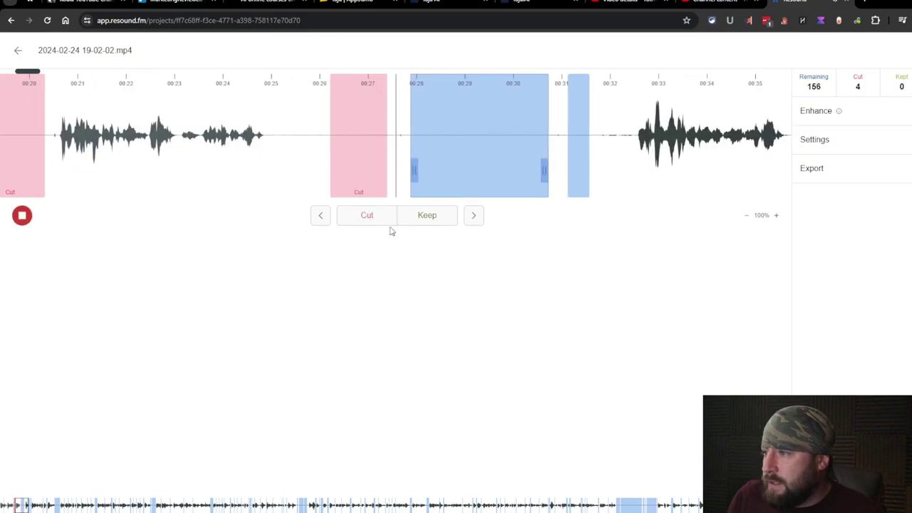
pyautogui.click(389, 229)
pyautogui.click(478, 226)
pyautogui.click(385, 224)
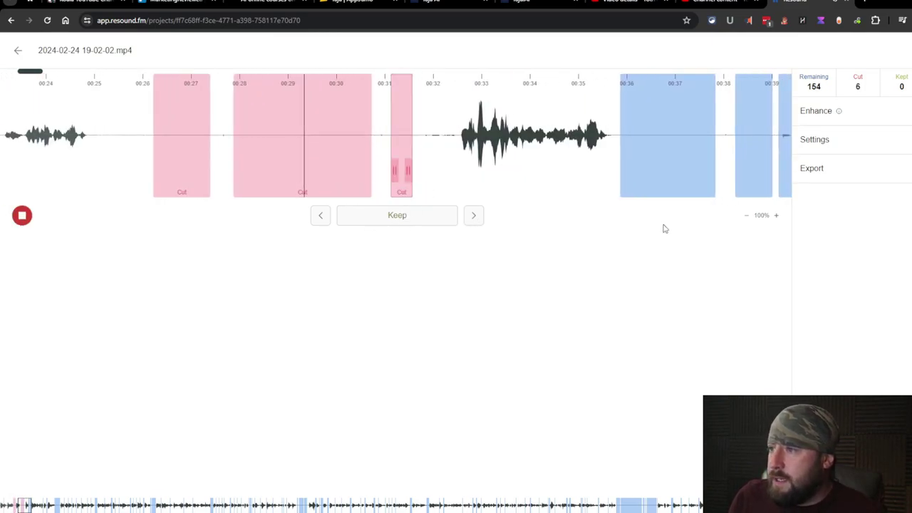
# - Cut the three flagged segments between about 00:36 and 00:39, playing the audio leading up to the last one
pyautogui.click(474, 215)
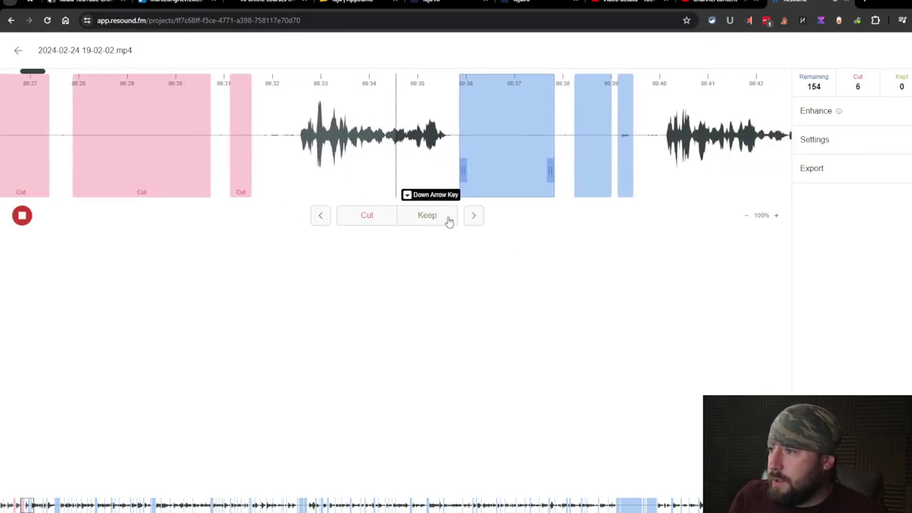
pyautogui.click(382, 217)
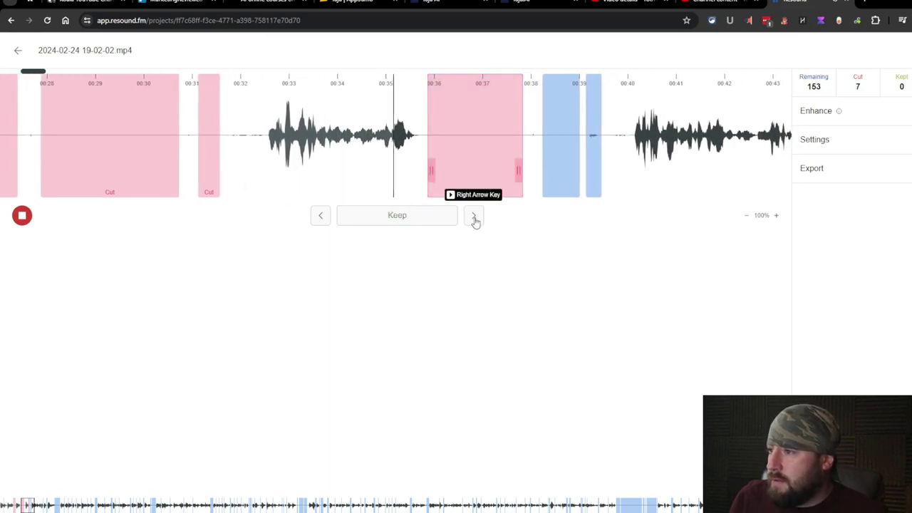
pyautogui.click(475, 218)
pyautogui.click(367, 216)
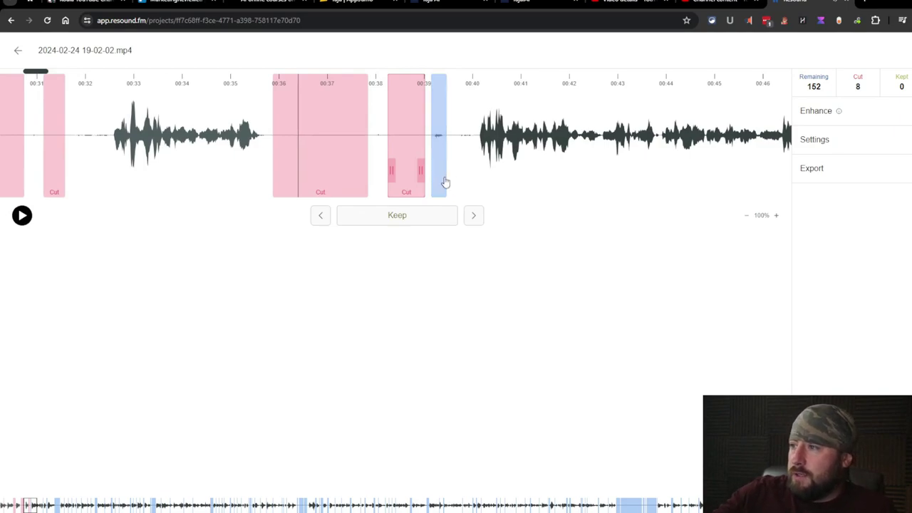
pyautogui.click(440, 99)
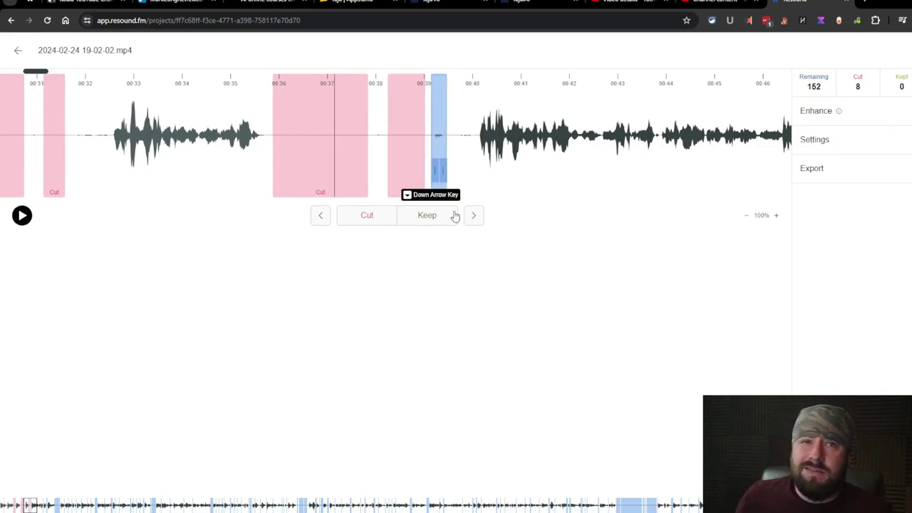
pyautogui.press('space')
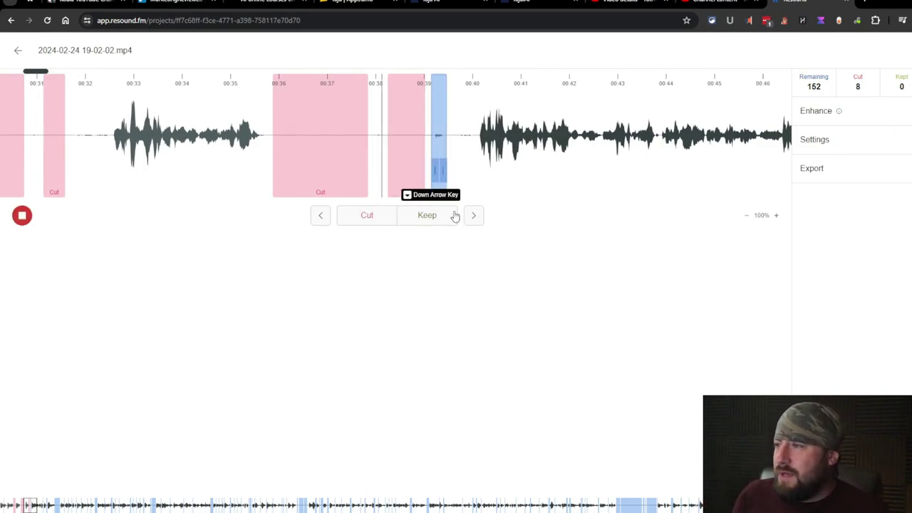
pyautogui.click(369, 225)
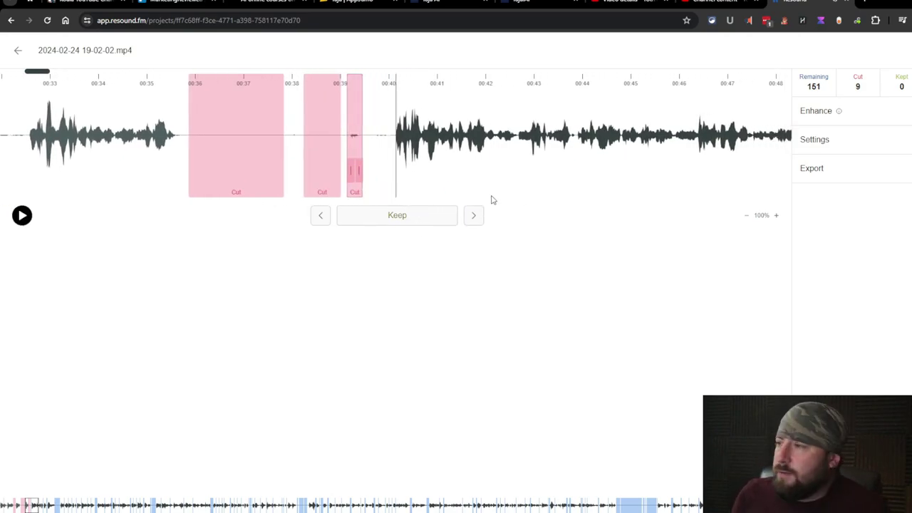
# - Resume playback and cut the flagged segments near 00:55 and 00:59
pyautogui.press('space')
pyautogui.click(474, 216)
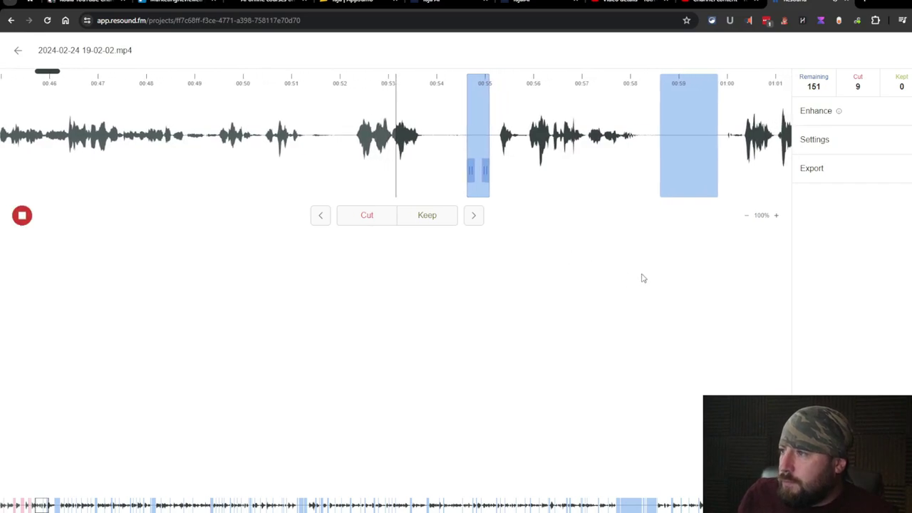
pyautogui.click(369, 224)
pyautogui.click(473, 216)
pyautogui.click(390, 223)
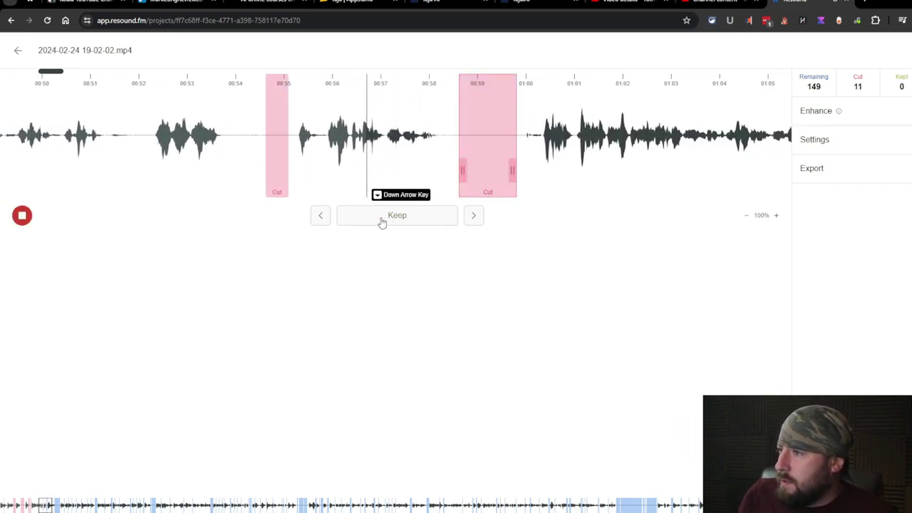
# - Cut the two flagged silences between about 01:09 and 01:16
pyautogui.click(468, 220)
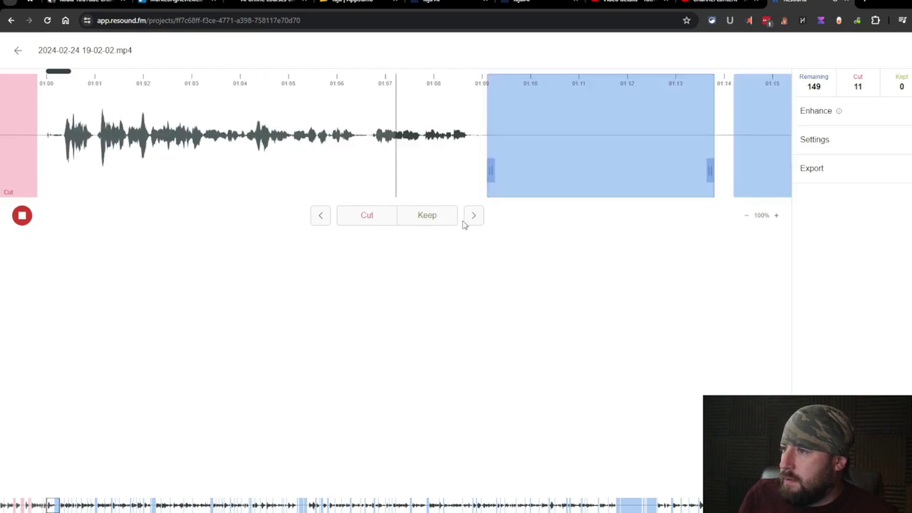
pyautogui.click(366, 218)
pyautogui.click(473, 216)
pyautogui.press('Up')
# - Cut the flagged segments near 01:21 and 01:26, and keep the one near 01:31
pyautogui.click(472, 221)
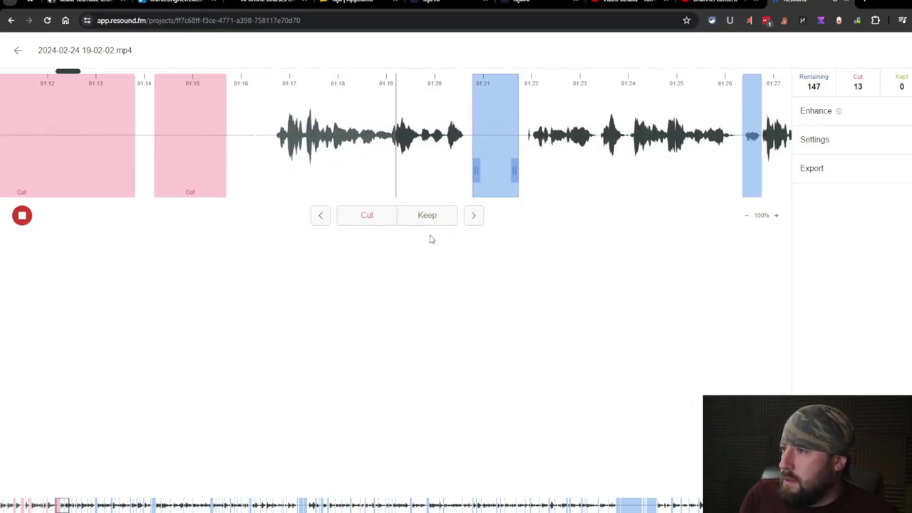
pyautogui.press('Up')
pyautogui.click(476, 216)
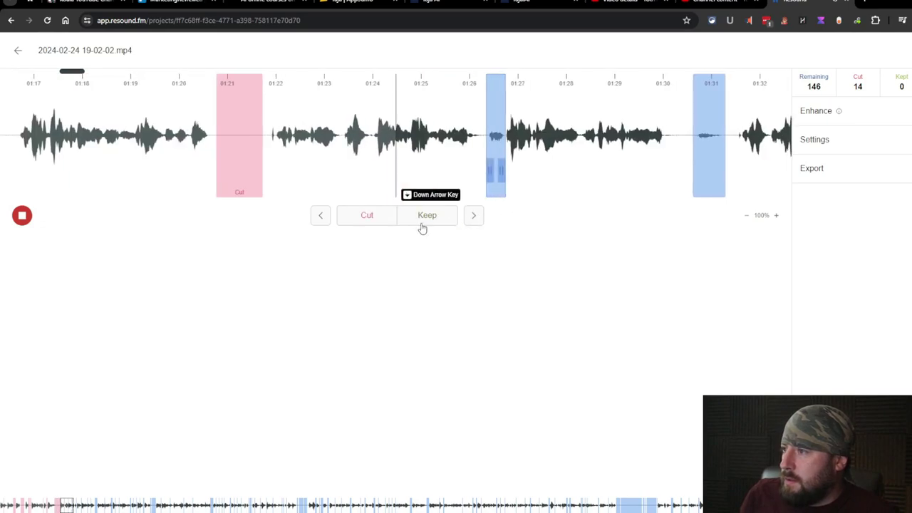
pyautogui.click(365, 218)
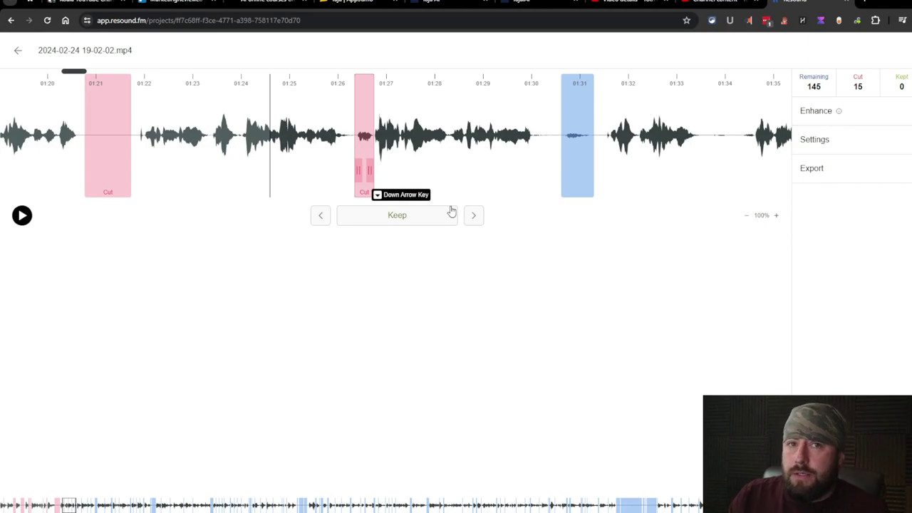
pyautogui.click(397, 215)
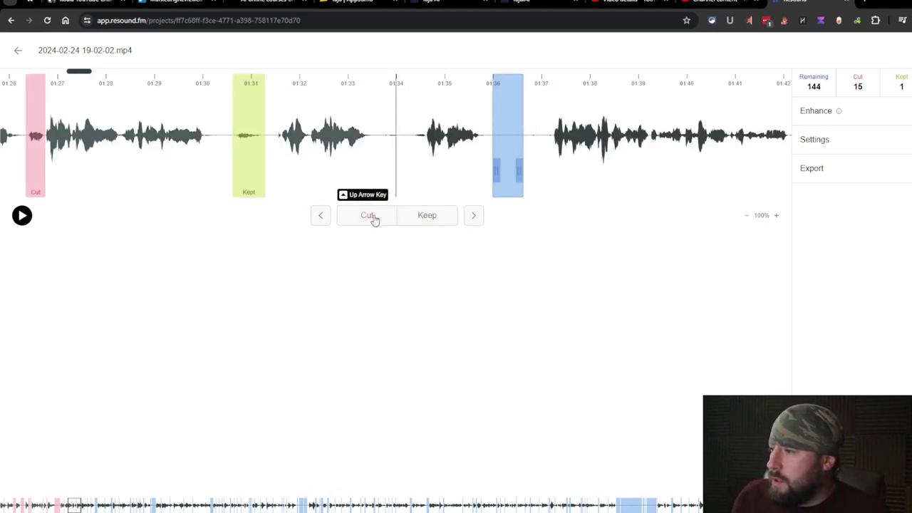
# - Try the segment near 01:31 as cut and as kept, playing the audio through it each time
pyautogui.click(327, 218)
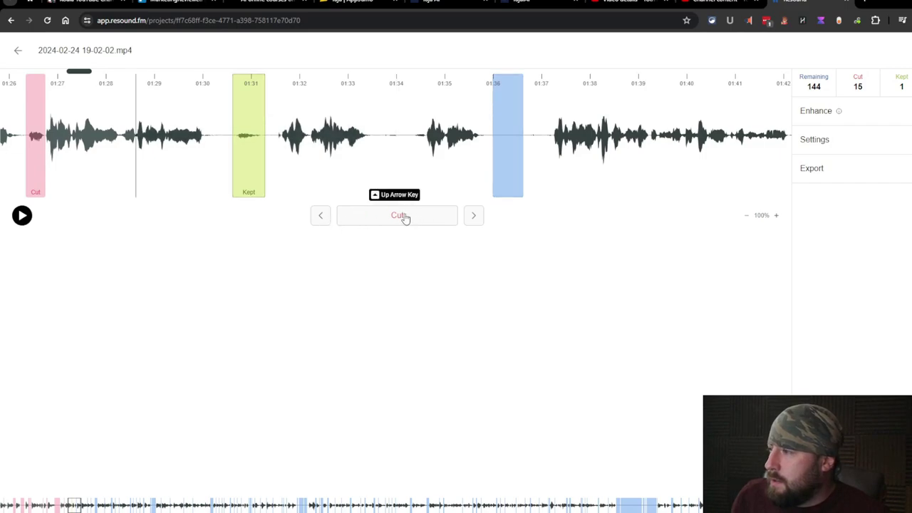
pyautogui.click(404, 217)
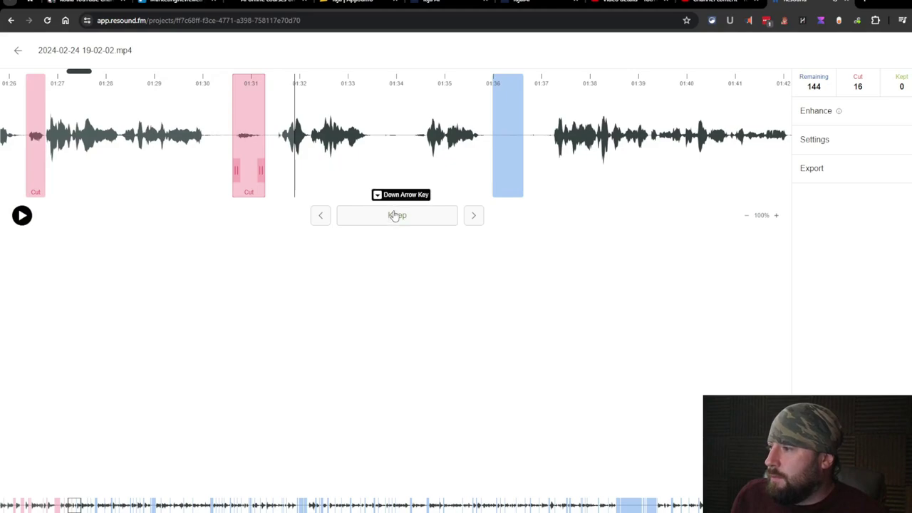
pyautogui.click(354, 221)
pyautogui.click(322, 216)
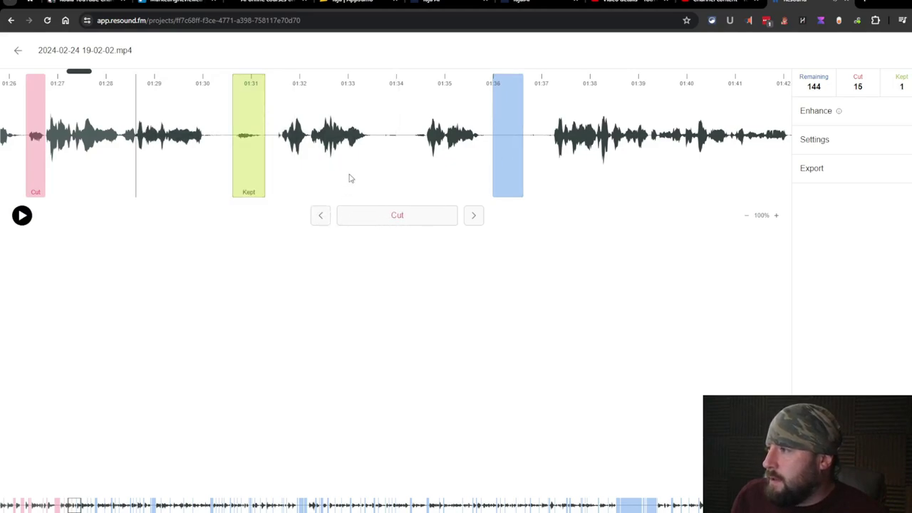
pyautogui.press('space')
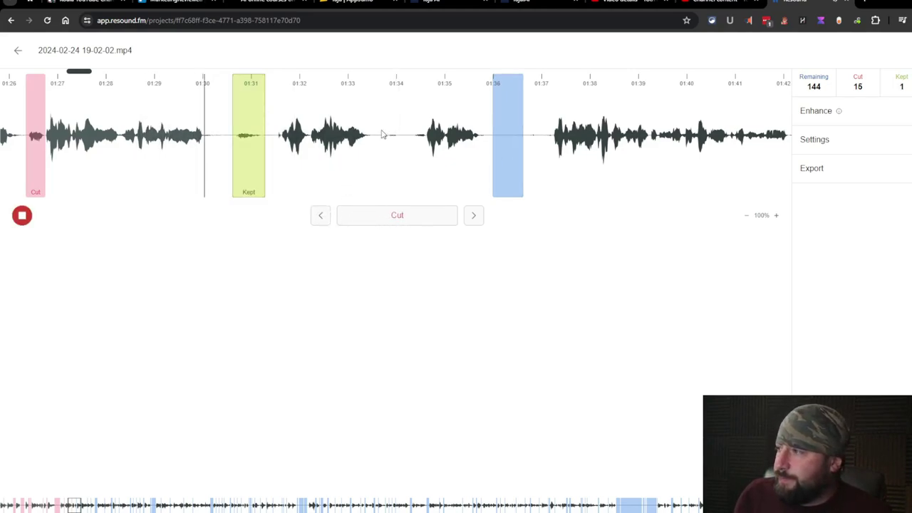
pyautogui.press('space')
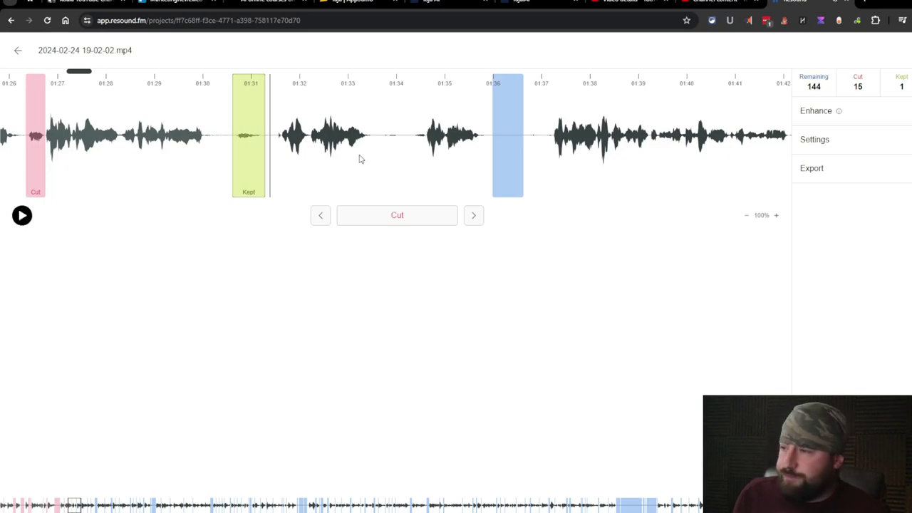
# - Cut the segment near 01:31 and the flagged segments that follow it up to about 01:50
pyautogui.click(397, 214)
pyautogui.click(474, 216)
pyautogui.click(366, 216)
pyautogui.click(475, 217)
pyautogui.click(377, 217)
pyautogui.click(469, 216)
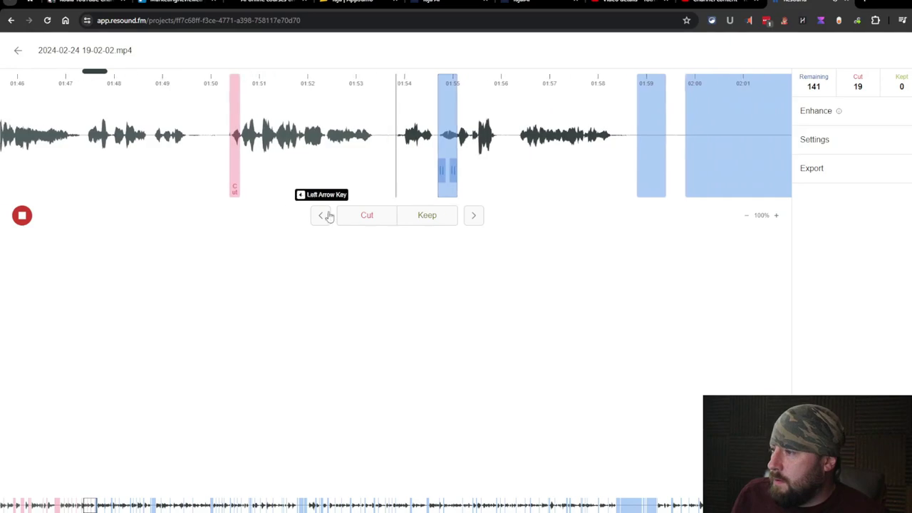
# - Cut the flagged segments between about 01:55 and 02:22
pyautogui.click(351, 215)
pyautogui.click(474, 215)
pyautogui.click(474, 214)
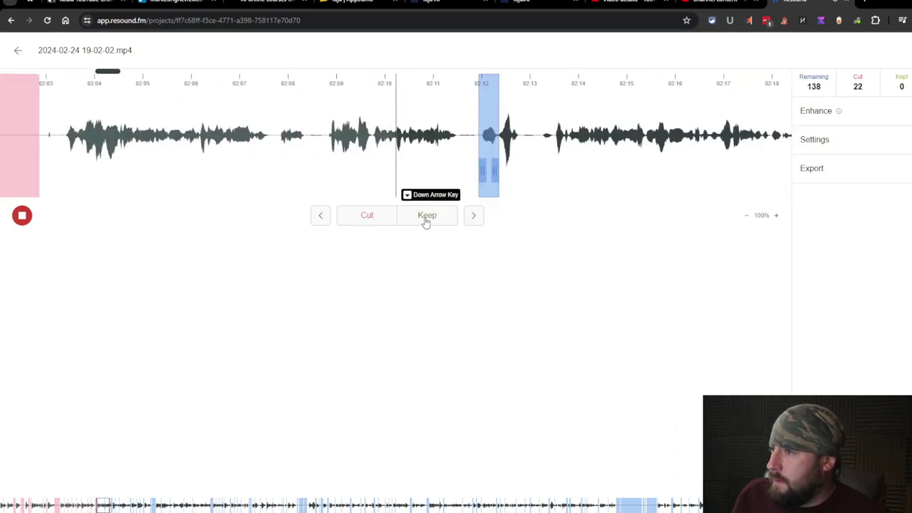
pyautogui.click(376, 221)
pyautogui.click(473, 218)
pyautogui.click(379, 223)
pyautogui.click(365, 220)
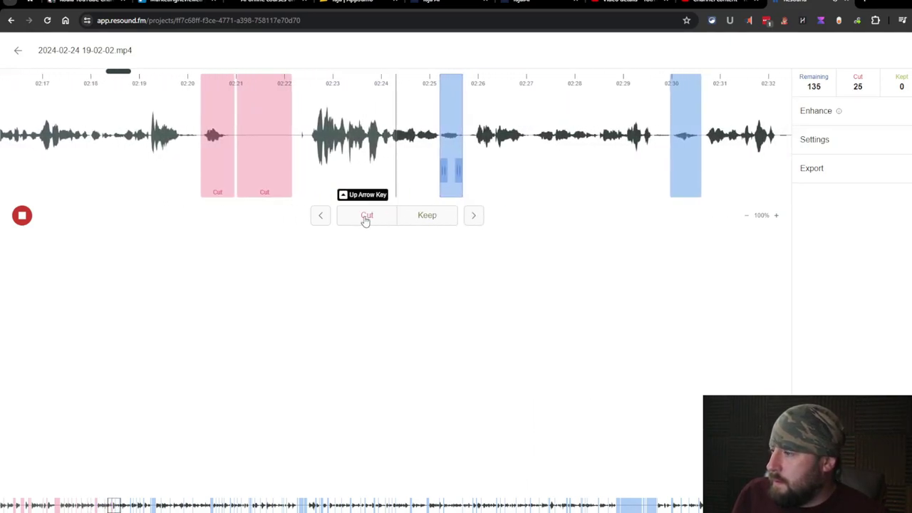
# - Cut the flagged segments between about 02:25 and 02:45
pyautogui.click(365, 221)
pyautogui.click(473, 215)
pyautogui.click(382, 220)
pyautogui.click(471, 217)
pyautogui.click(368, 222)
pyautogui.click(358, 219)
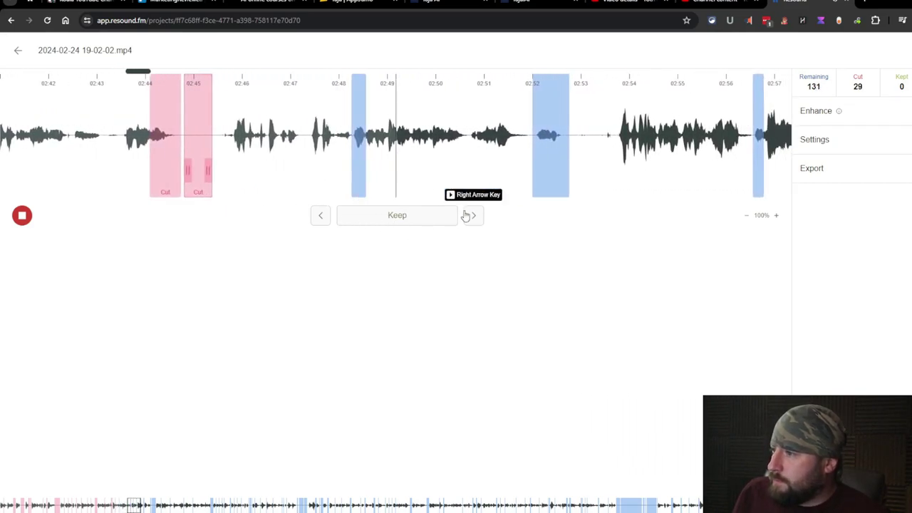
# - Cut the flagged segments between about 02:48 and 03:10
pyautogui.click(367, 220)
pyautogui.click(363, 218)
pyautogui.click(365, 218)
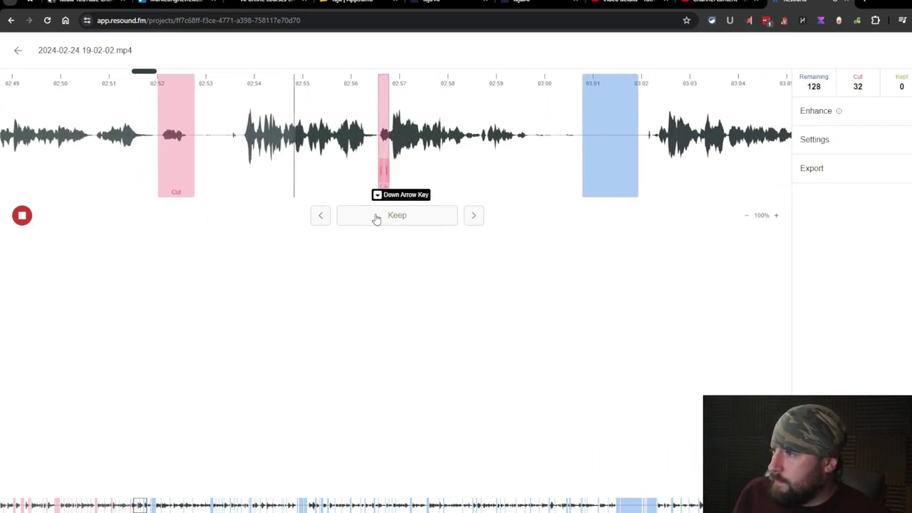
pyautogui.click(392, 216)
pyautogui.click(372, 226)
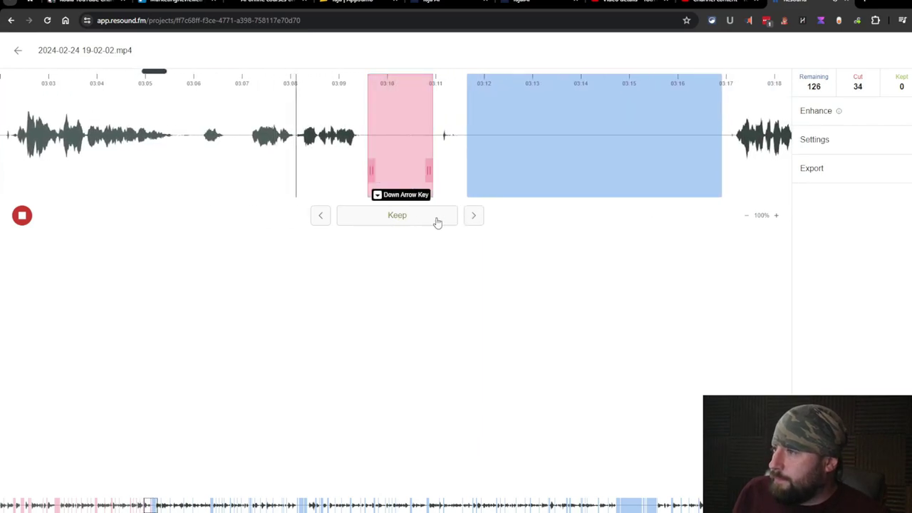
# - Extend the end of the cut near 03:10 to meet the long silence after it, and cut that silence to about 03:17
pyautogui.click(472, 216)
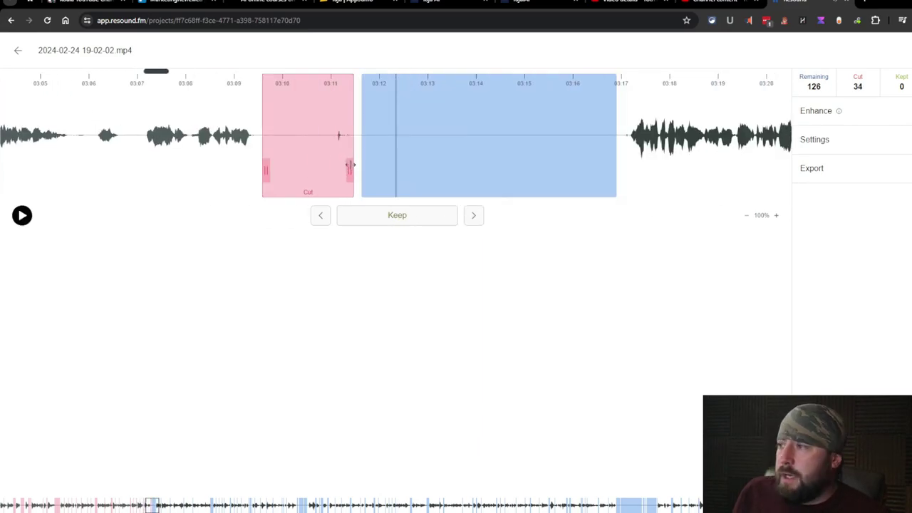
pyautogui.moveTo(349, 165); pyautogui.dragTo(375, 158)
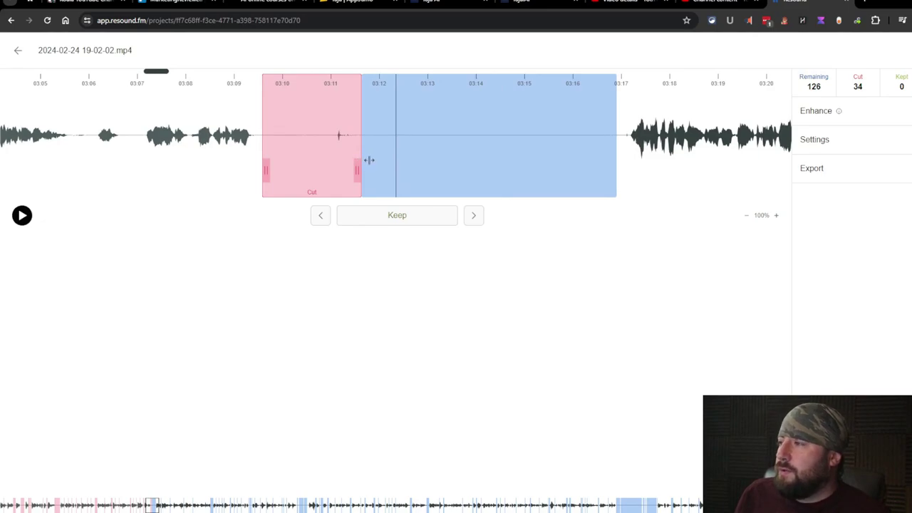
pyautogui.click(477, 147)
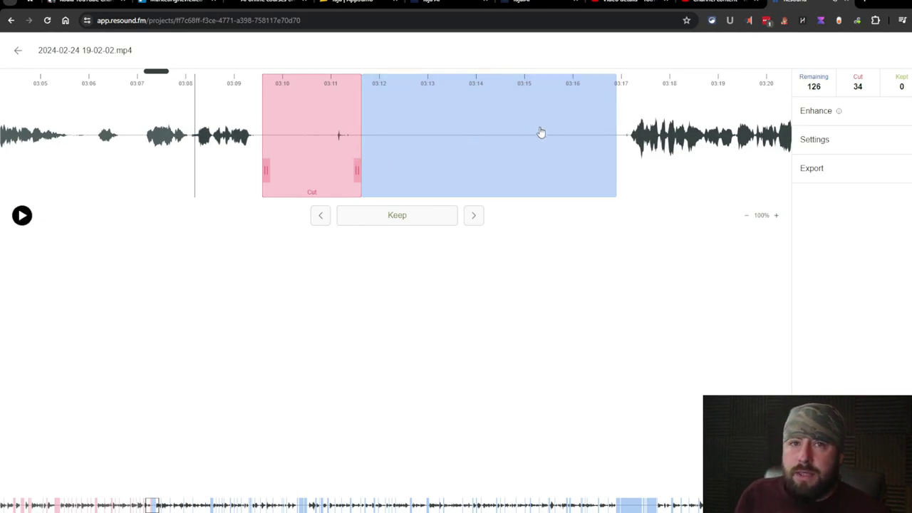
pyautogui.click(476, 218)
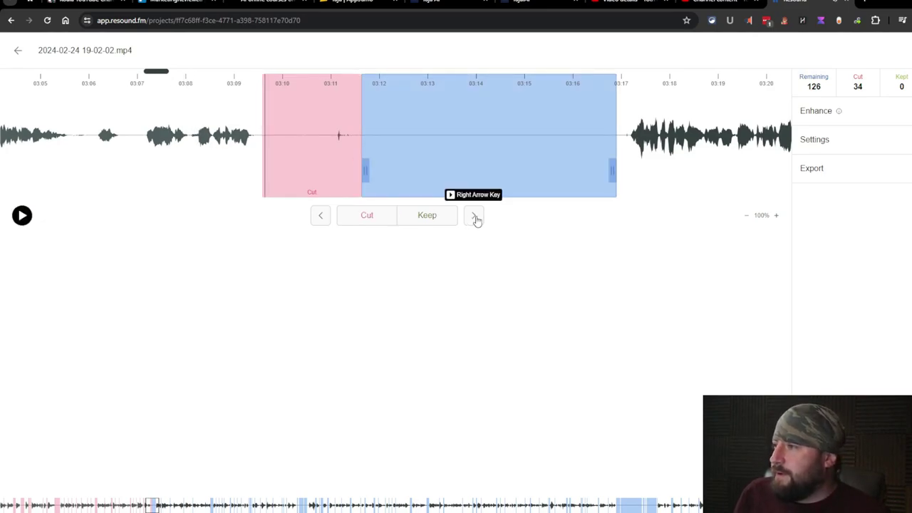
pyautogui.click(391, 220)
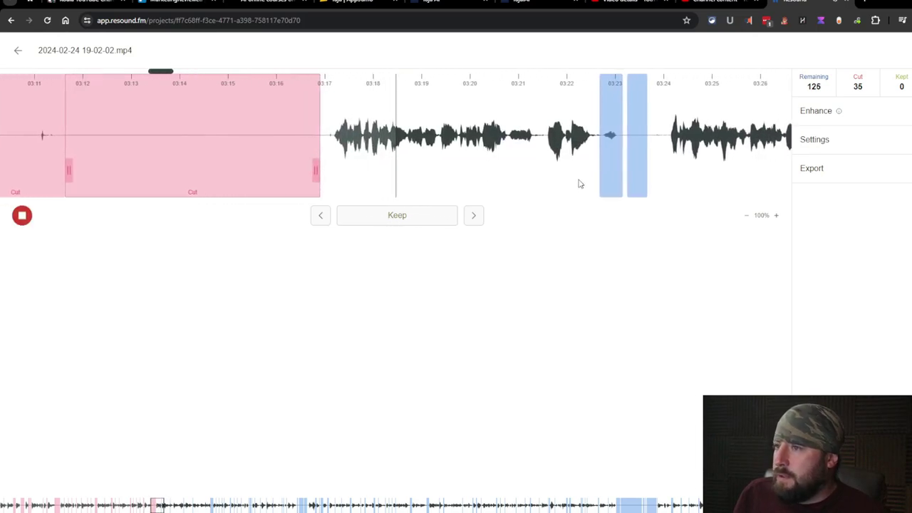
# - Cut the flagged segment near 03:23, and extend the silence after it to about 03:24 and cut it
pyautogui.click(473, 216)
pyautogui.click(393, 222)
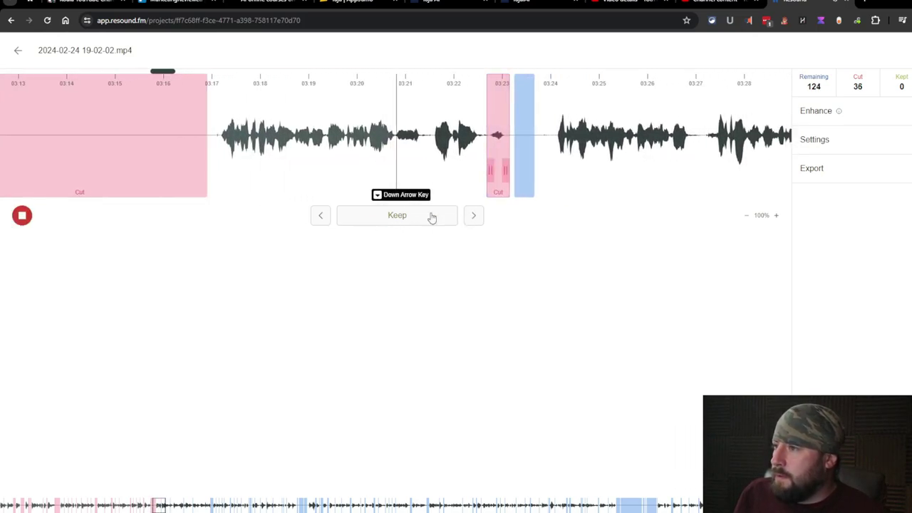
pyautogui.click(471, 217)
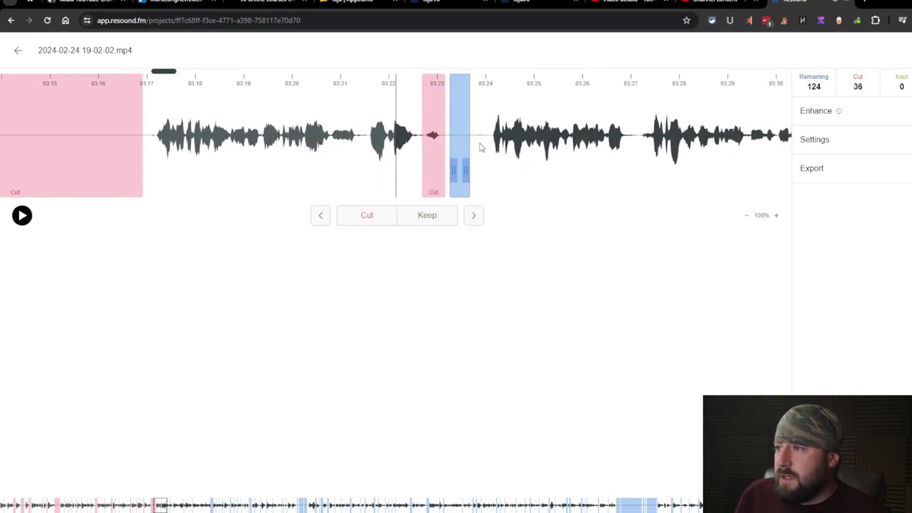
pyautogui.moveTo(464, 162)
pyautogui.mouseDown()
pyautogui.moveTo(491, 162)
pyautogui.moveTo(482, 162)
pyautogui.mouseUp()
pyautogui.click(367, 215)
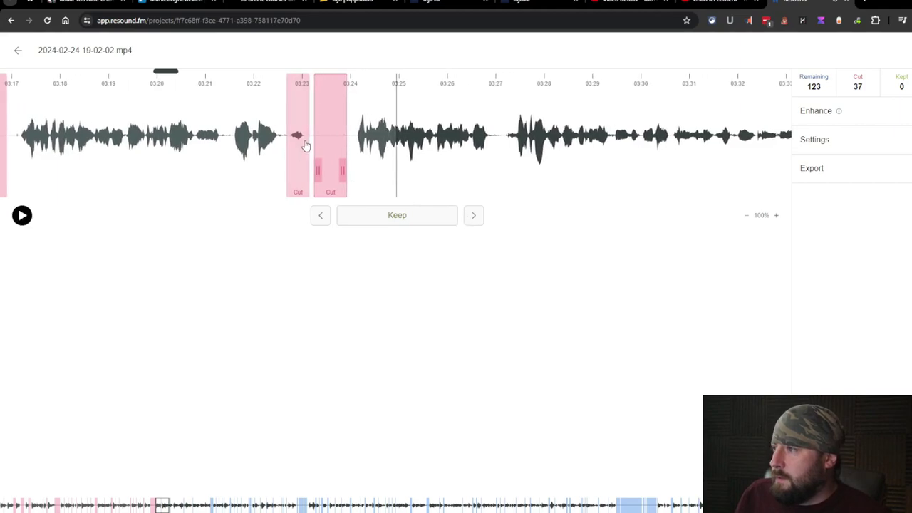
# - Join the two cuts near 03:23, comparing them kept and cut, and extend the first one's start back to about 03:21.4
pyautogui.click(303, 166)
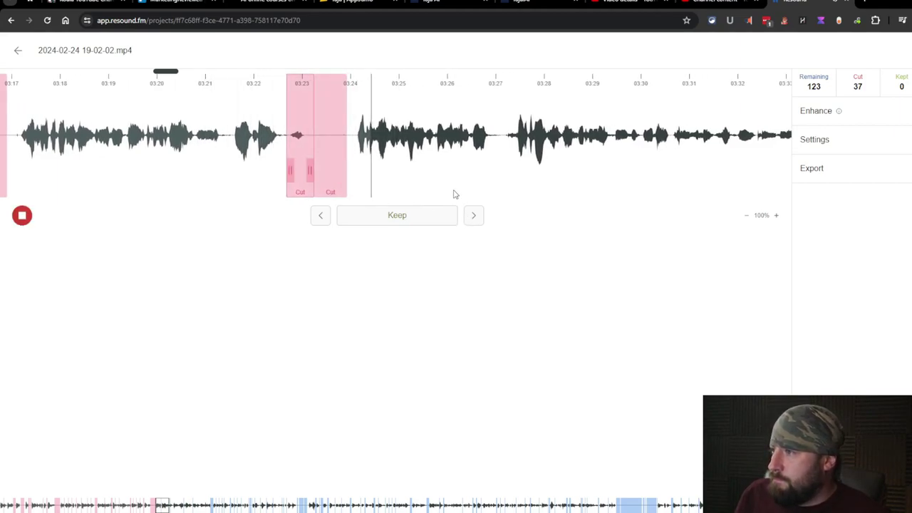
pyautogui.click(386, 216)
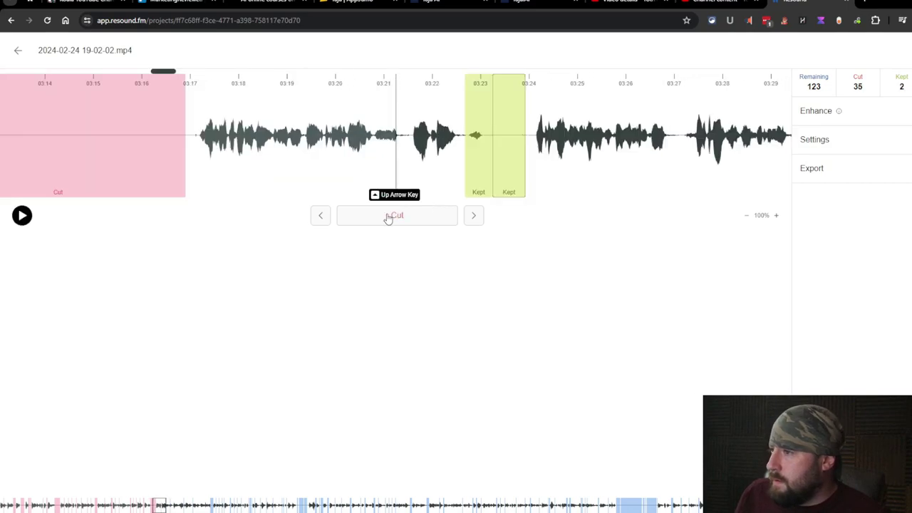
pyautogui.click(321, 219)
pyautogui.click(370, 217)
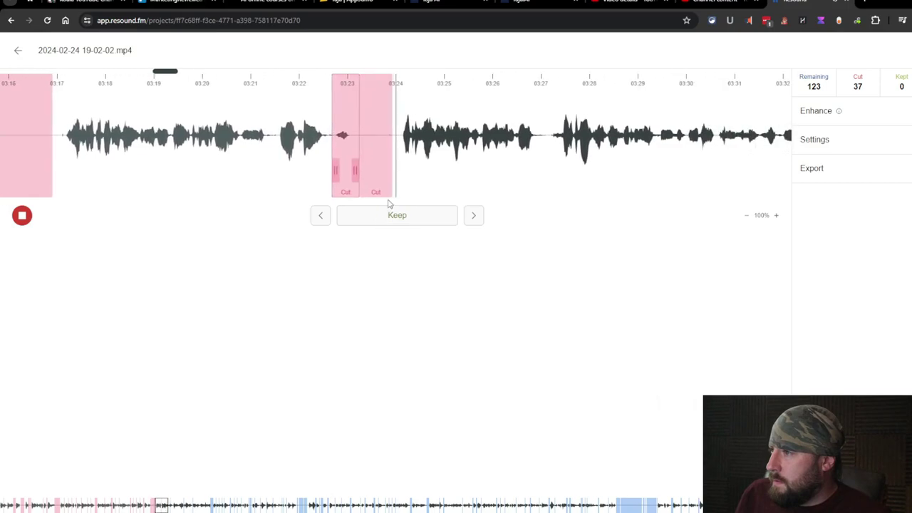
pyautogui.moveTo(311, 168); pyautogui.dragTo(245, 169)
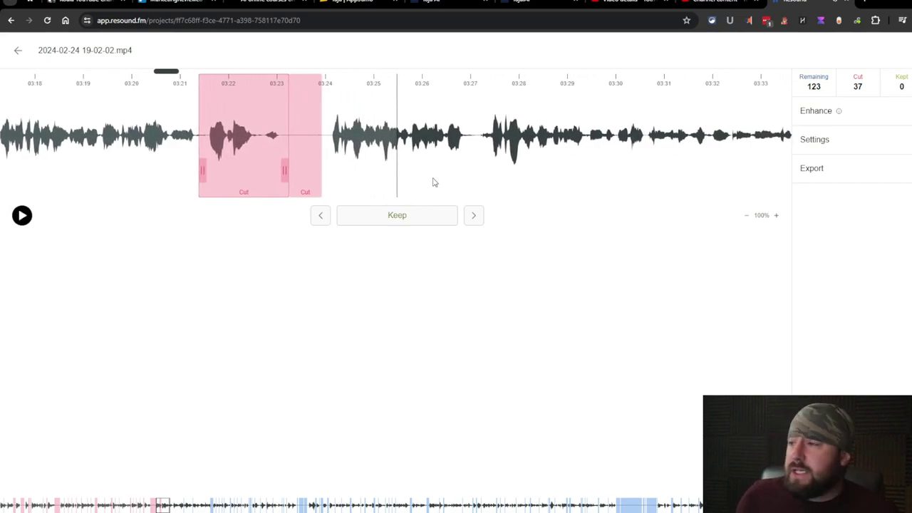
# - Resume playback, and widen the flagged segment near 03:35 back to about 03:34.4 and cut it
pyautogui.press('space')
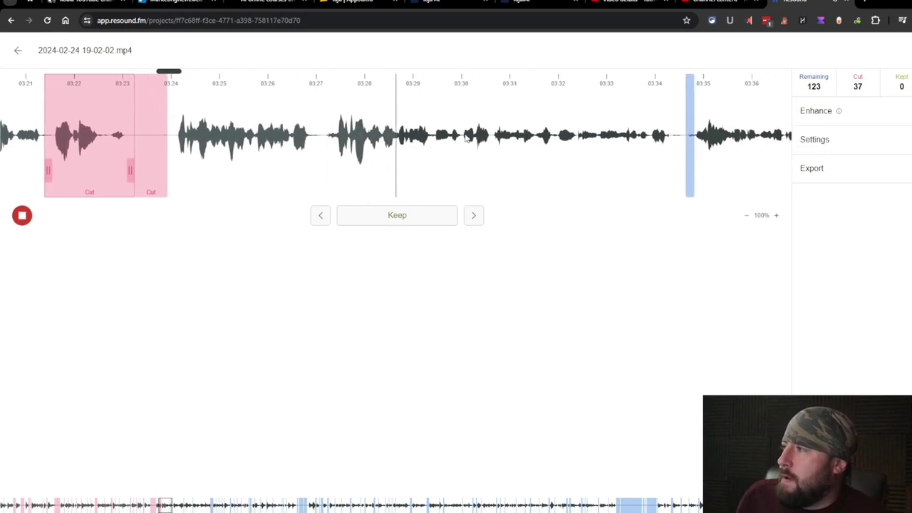
pyautogui.click(360, 167)
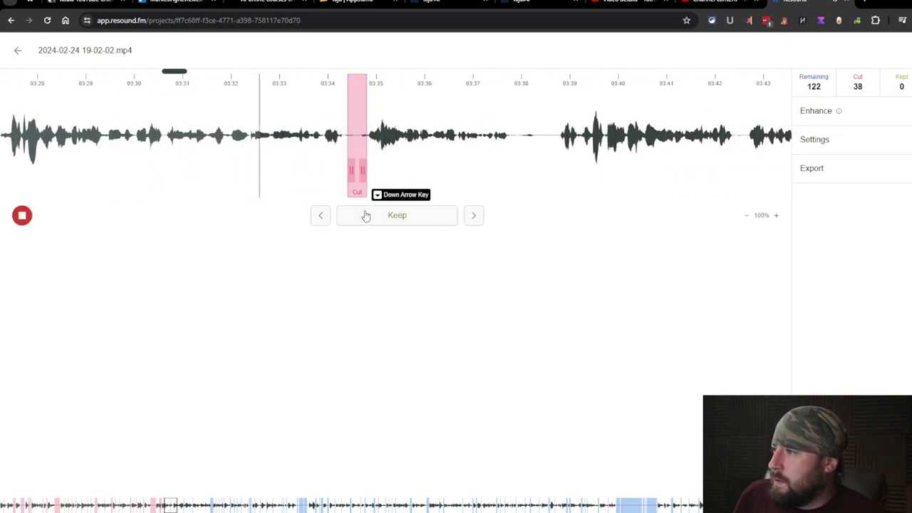
pyautogui.press('space')
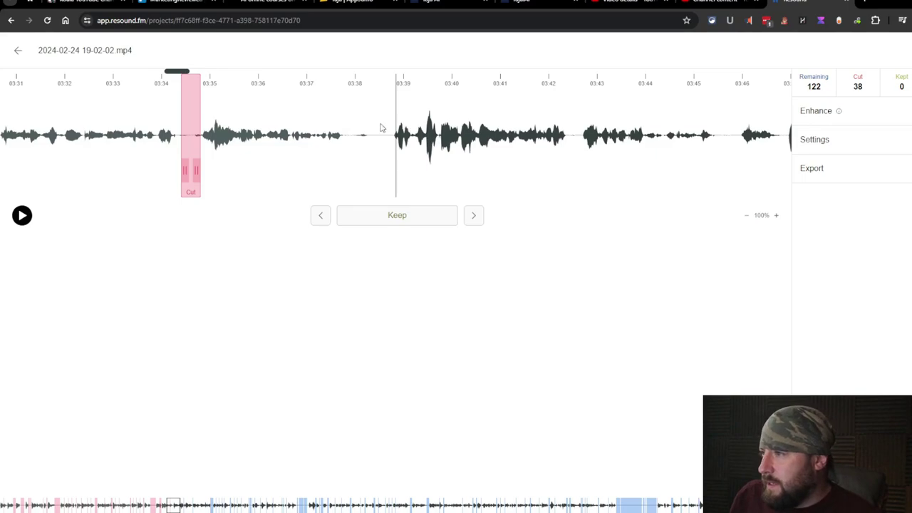
# - Add a manual cut over the small noise near 03:38, spanning about 03:37.8 to 03:38.7
pyautogui.click(361, 140)
pyautogui.press('Delete')
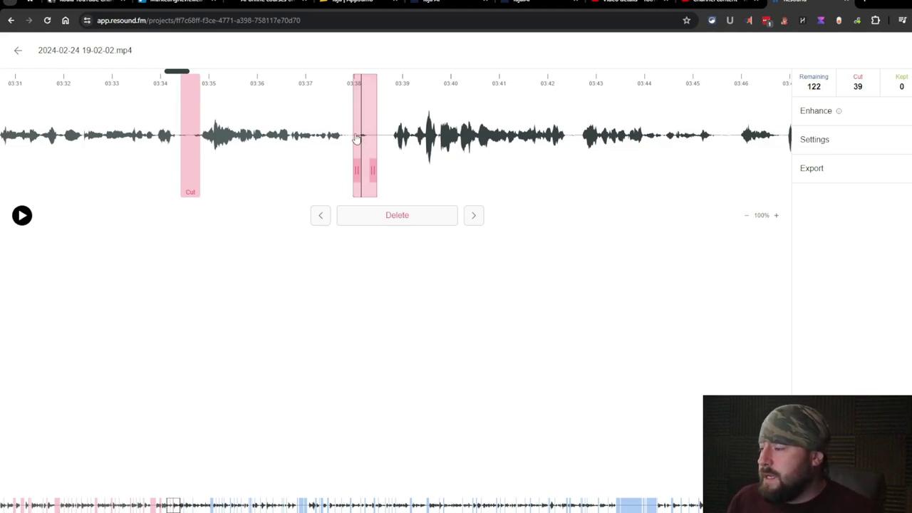
pyautogui.moveTo(357, 169); pyautogui.dragTo(381, 169)
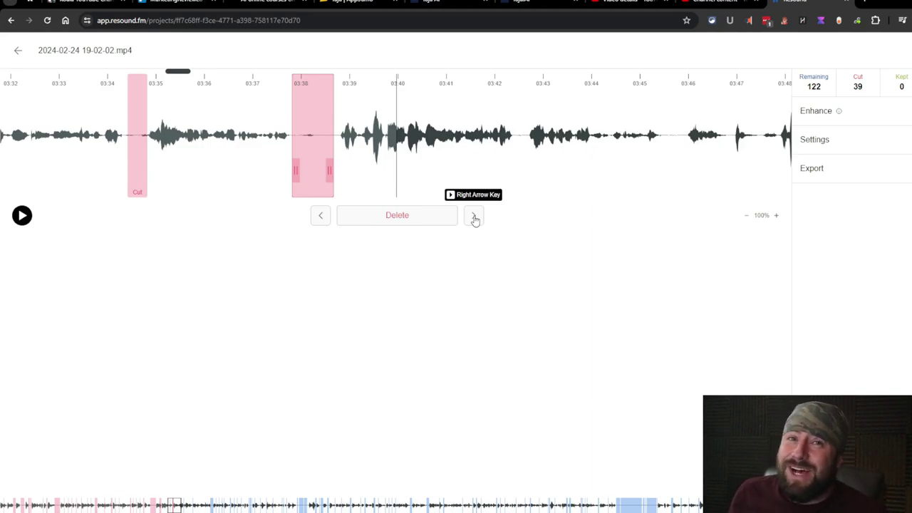
# - Extend the start of the flagged segment near 04:03 back to about 04:01.8 and cut it
pyautogui.click(474, 217)
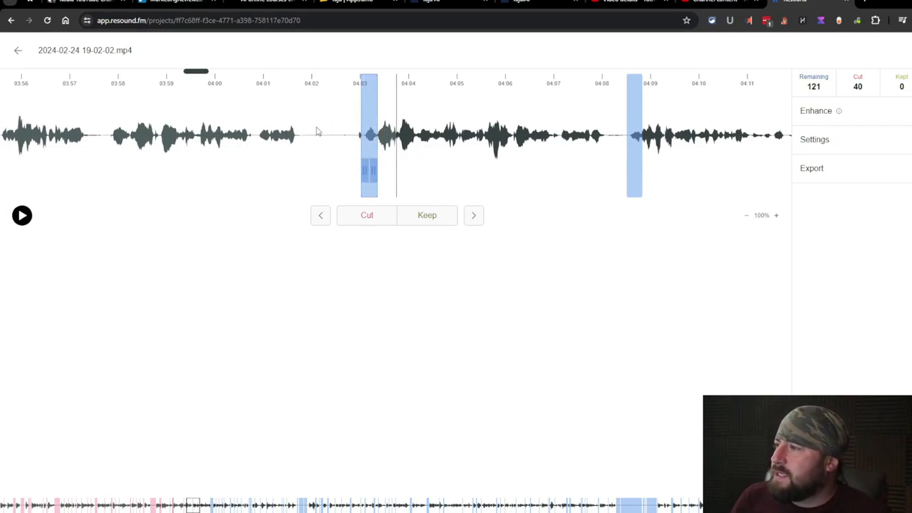
pyautogui.moveTo(360, 167); pyautogui.dragTo(303, 163)
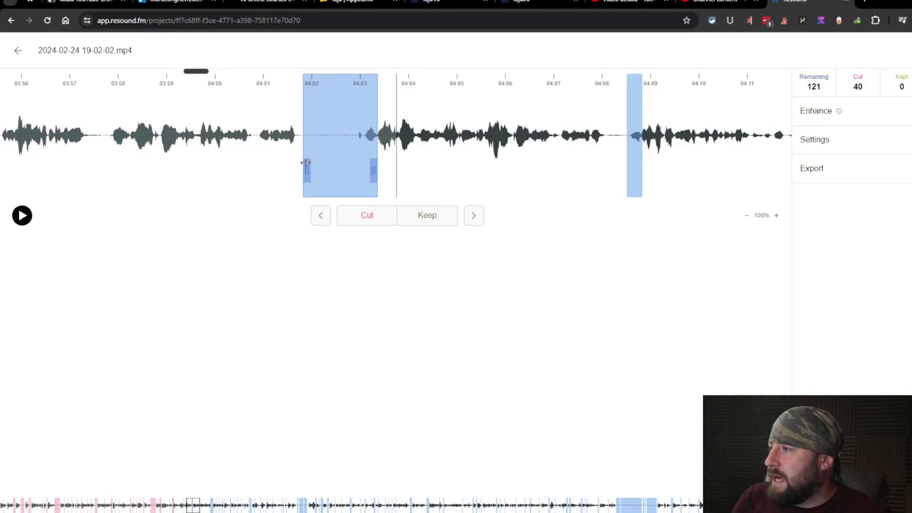
pyautogui.click(361, 215)
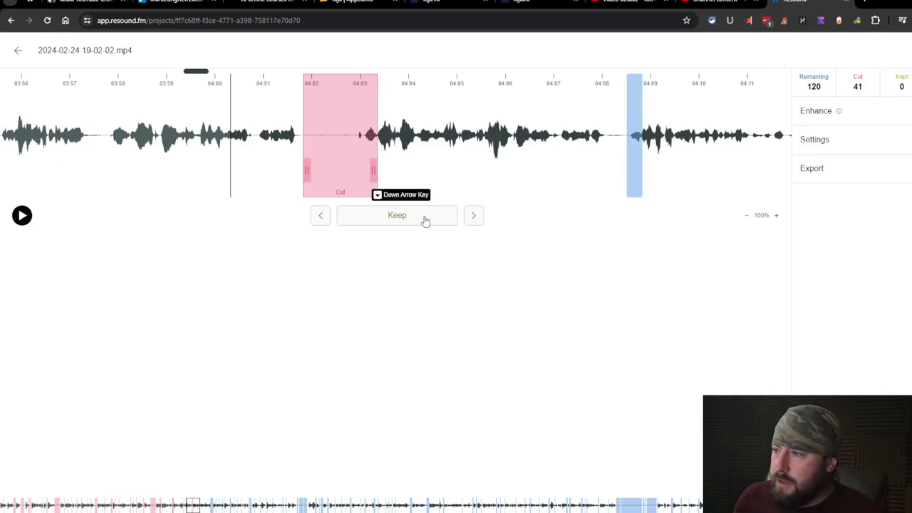
# - Cut the flagged segments near 04:08, 04:17 and 04:25, and the pause near 04:22
pyautogui.press('Right')
pyautogui.press('Up')
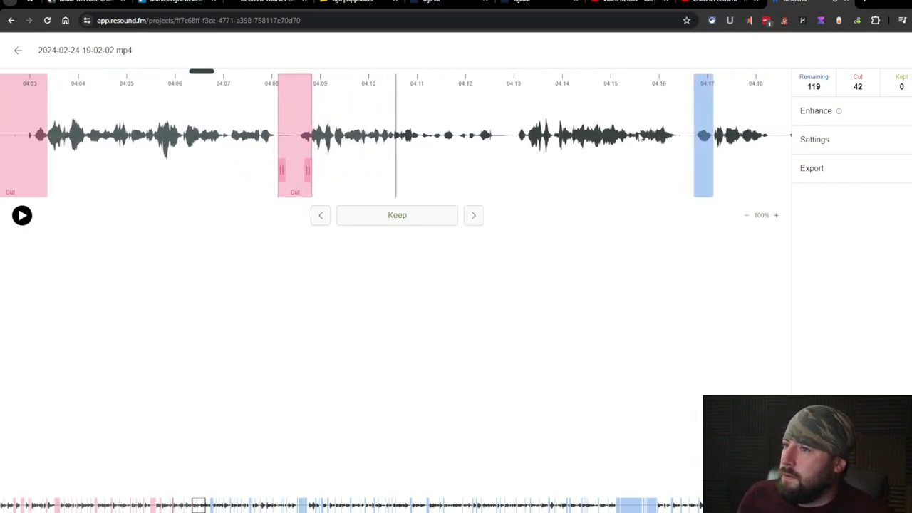
pyautogui.press('Up')
pyautogui.press('Right')
pyautogui.click(474, 215)
pyautogui.press('Up')
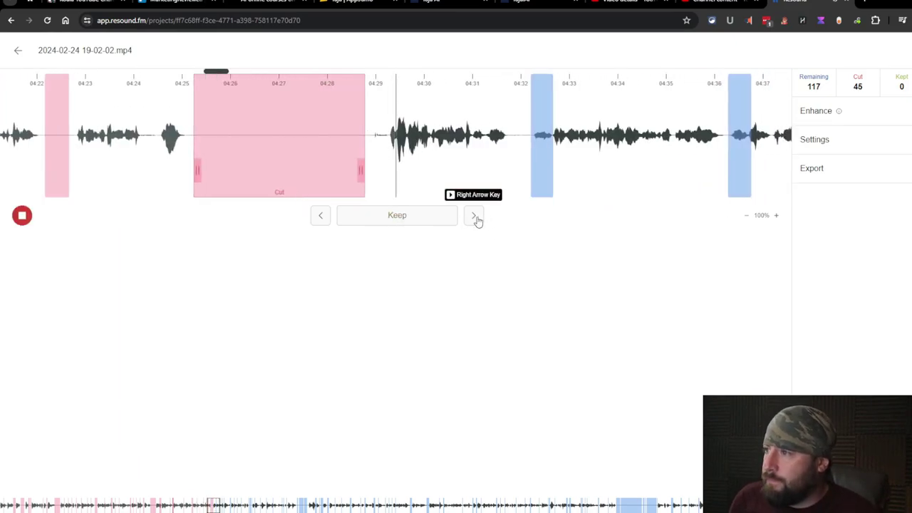
# - Widen the long cut after 04:25 so it spans about 04:24.2 to 04:29.2, covering the isolated sound before the silence
pyautogui.moveTo(349, 169); pyautogui.dragTo(367, 168)
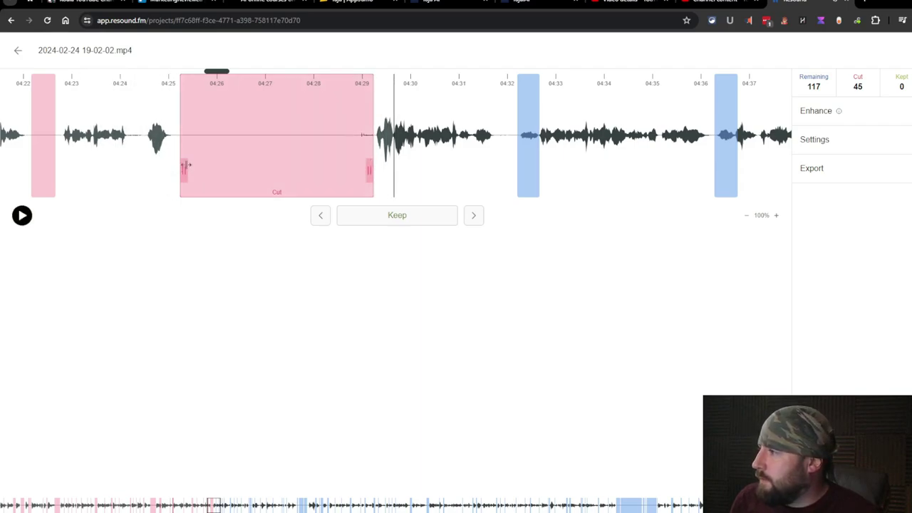
pyautogui.moveTo(184, 166); pyautogui.dragTo(131, 169)
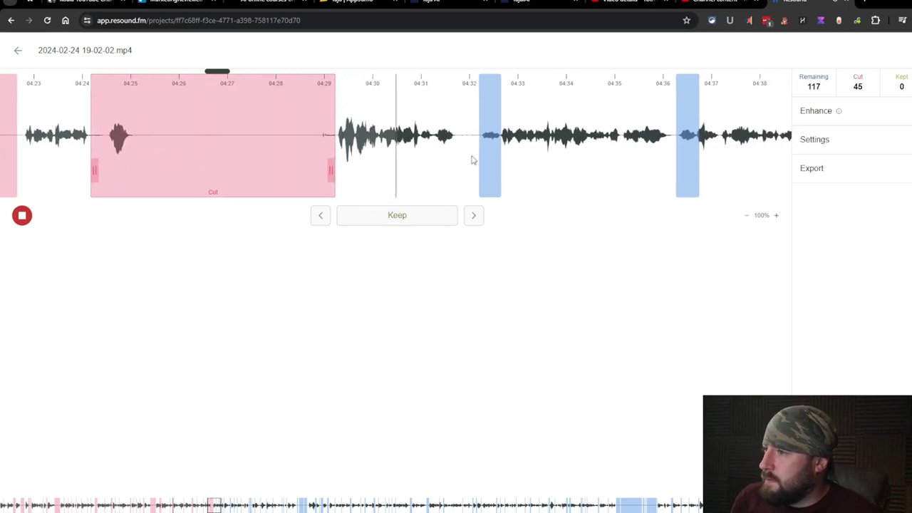
# - Cut the flagged segments from about 04:32 through the end of the recording
pyautogui.click(353, 218)
pyautogui.click(481, 221)
pyautogui.click(368, 216)
pyautogui.click(539, 167)
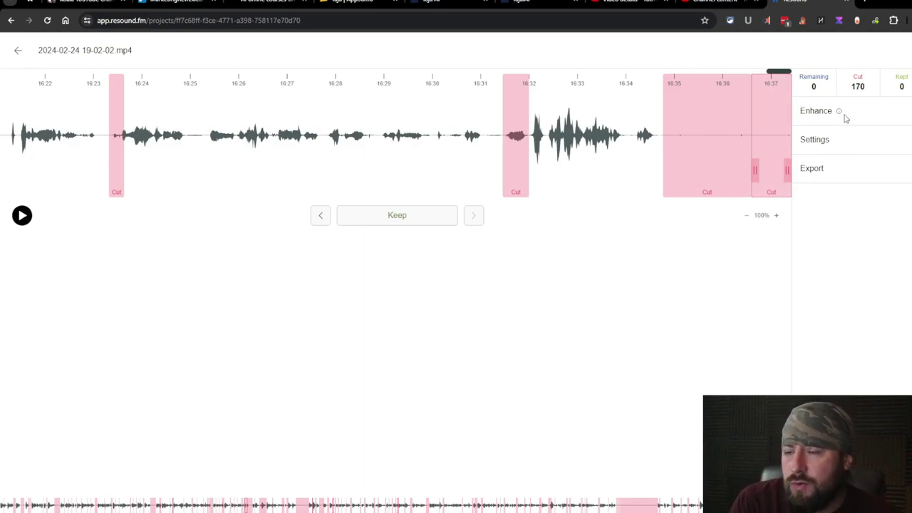
# - Enhance the recording's audio, playing the speech from about 16:32 before and after for comparison
pyautogui.click(533, 88)
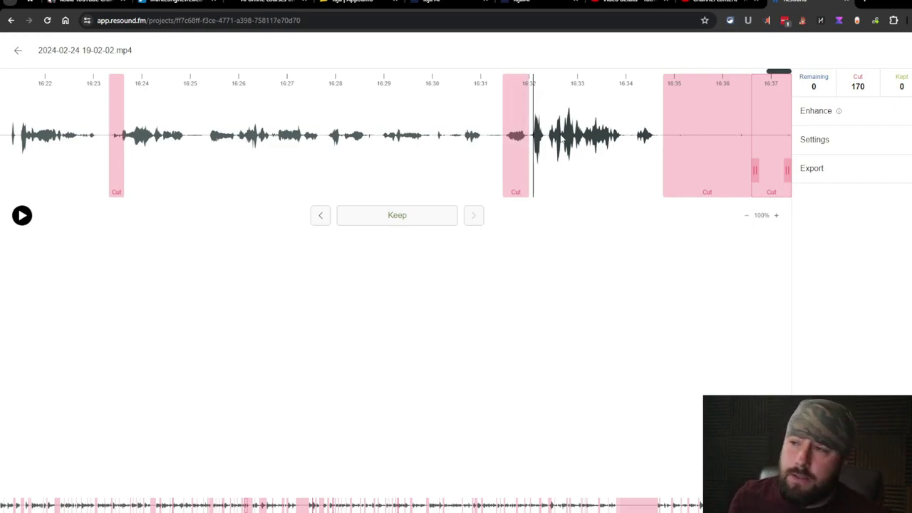
pyautogui.press('space')
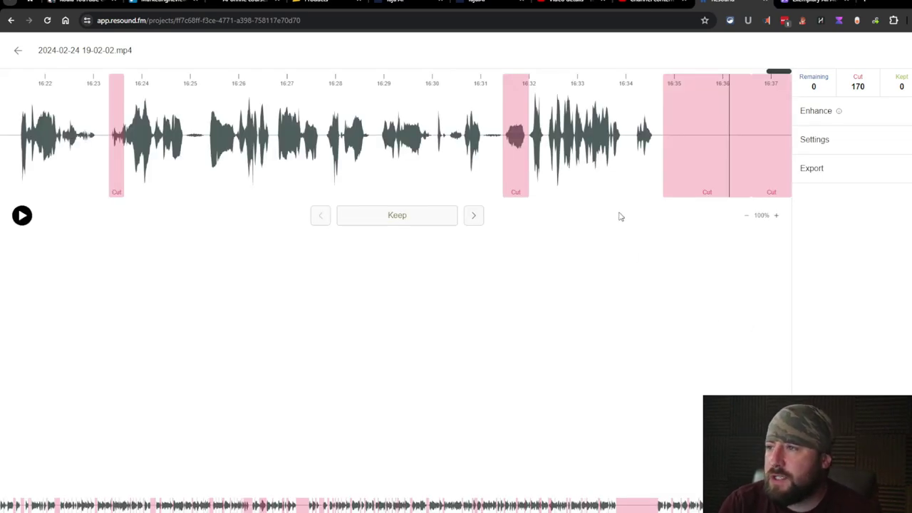
pyautogui.click(533, 85)
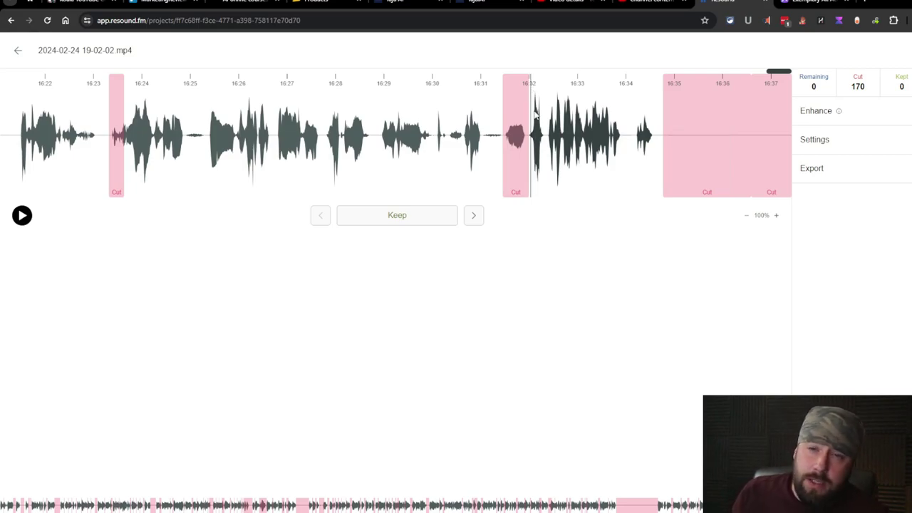
pyautogui.press('space')
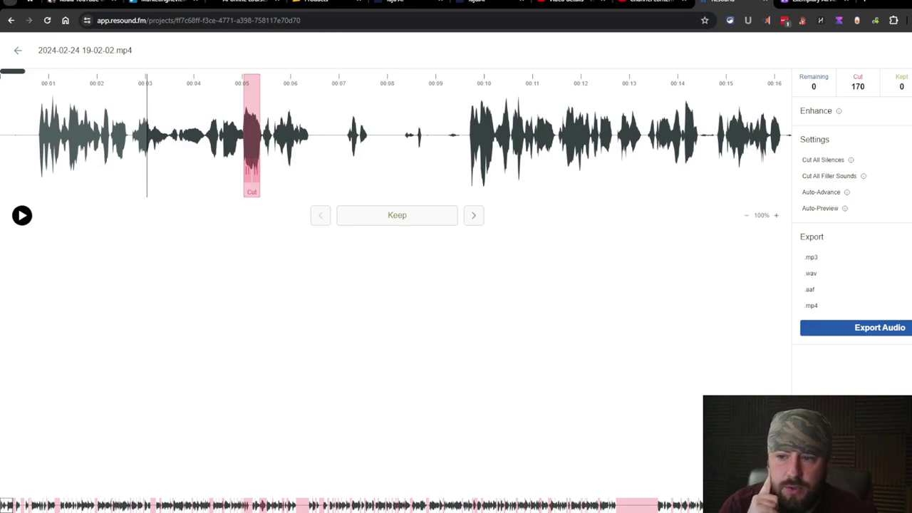
# - Export the edited and enhanced recording
pyautogui.click(905, 328)
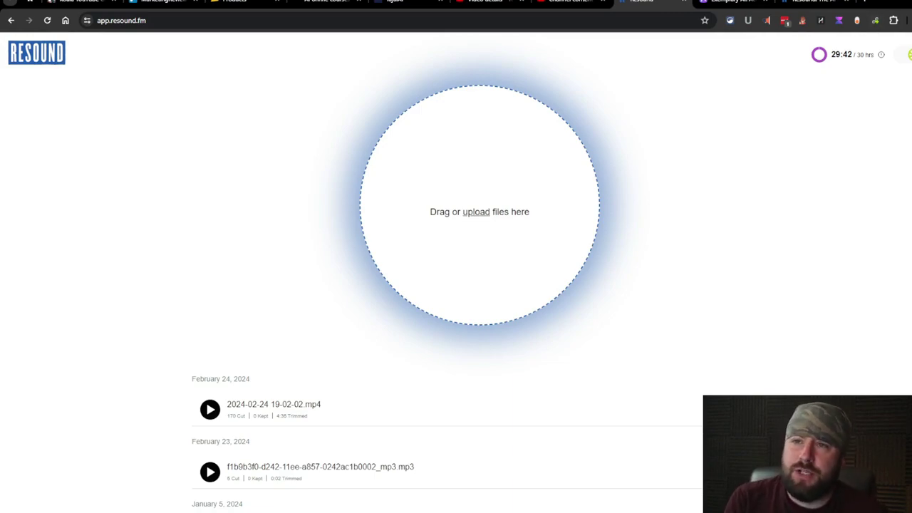
# - Try the dark theme on the project home page and switch back to the light theme
pyautogui.click(905, 54)
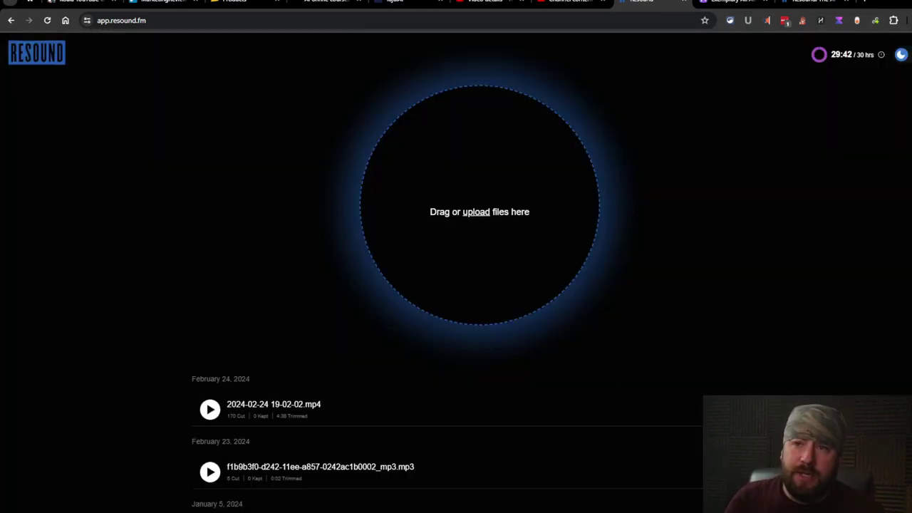
pyautogui.click(902, 59)
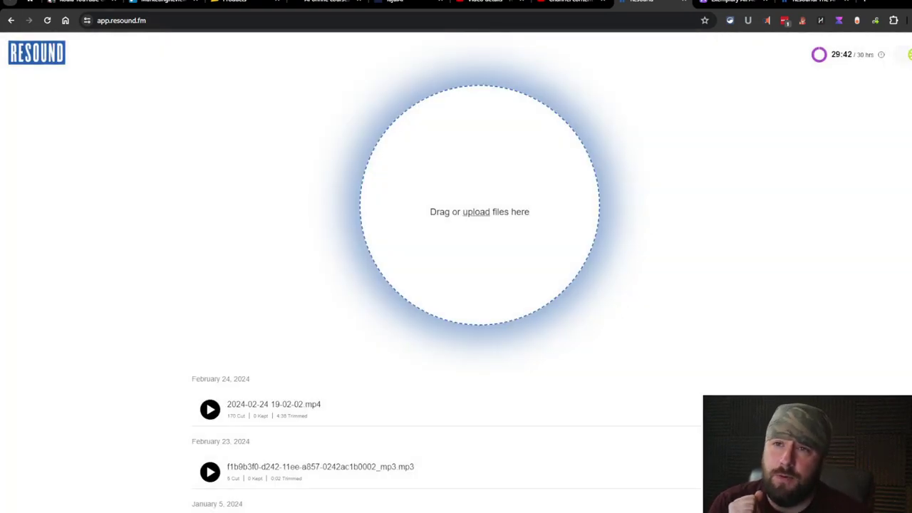
# - View the account's profile settings and return to the project list to look over the uploaded recordings
pyautogui.click(909, 55)
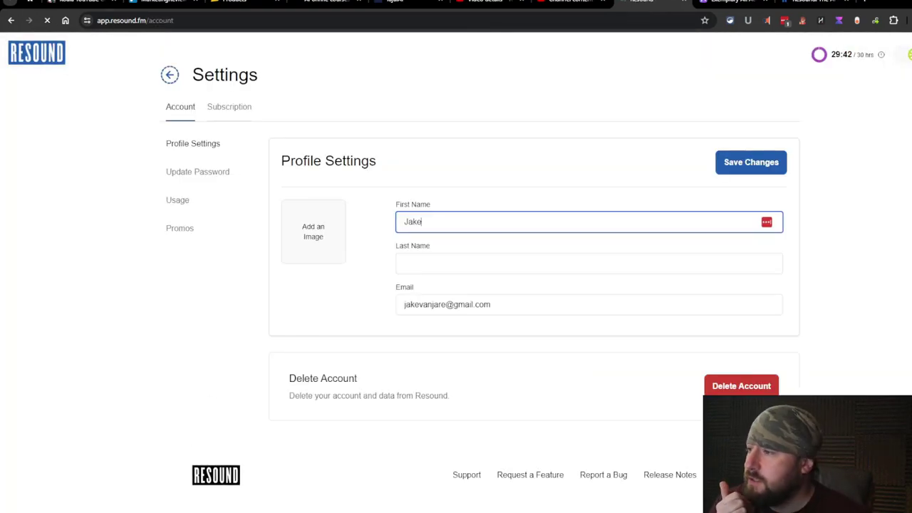
pyautogui.hotkey('alt', 'Left')
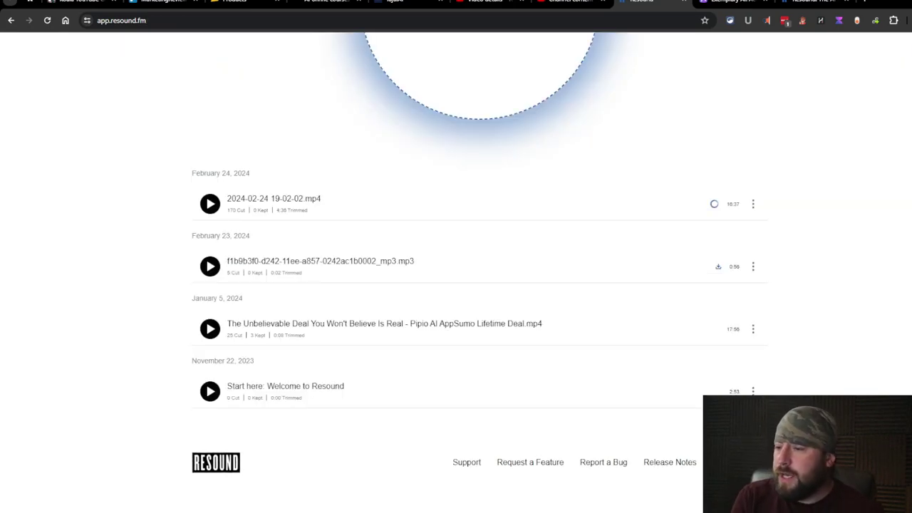
pyautogui.scroll(3, 883, 208)
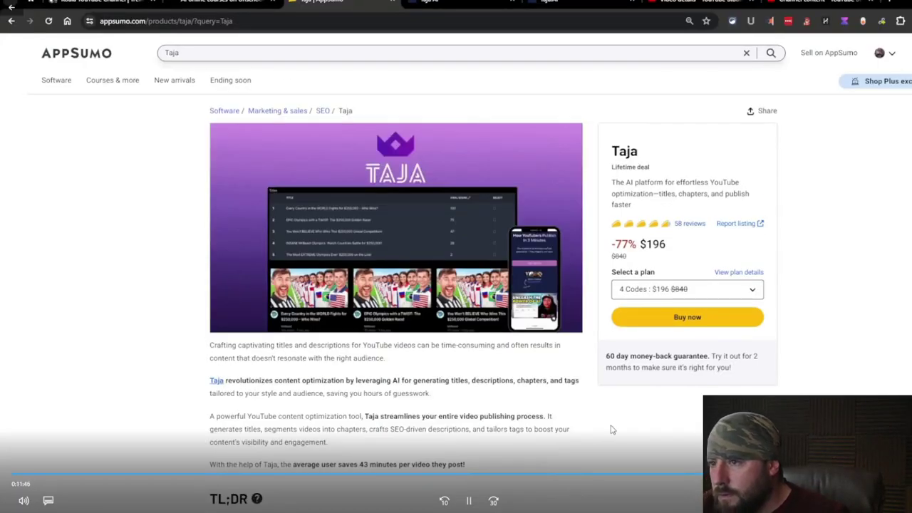
pyautogui.moveTo(43, 474); pyautogui.dragTo(20, 476)
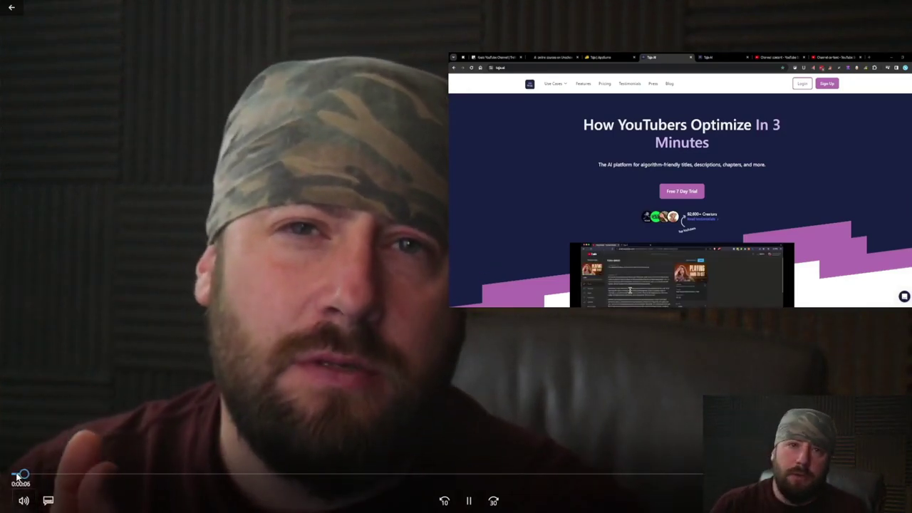
pyautogui.click(469, 501)
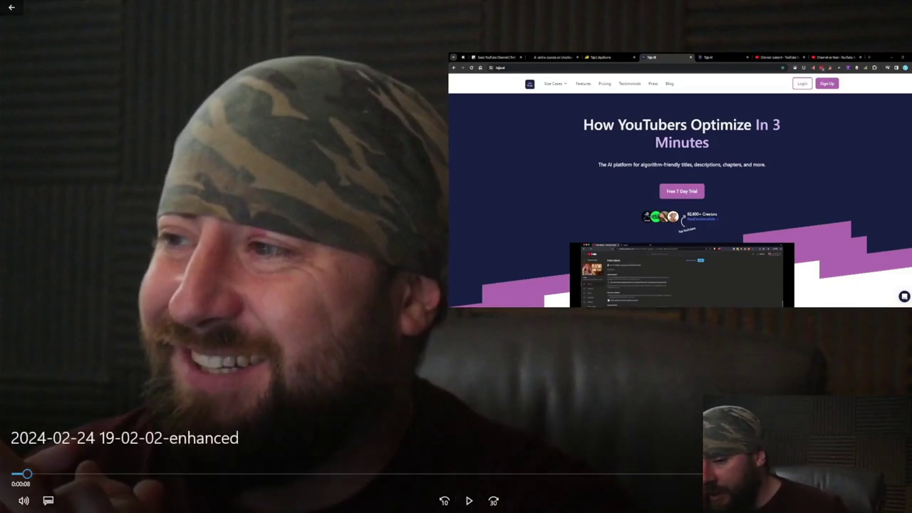